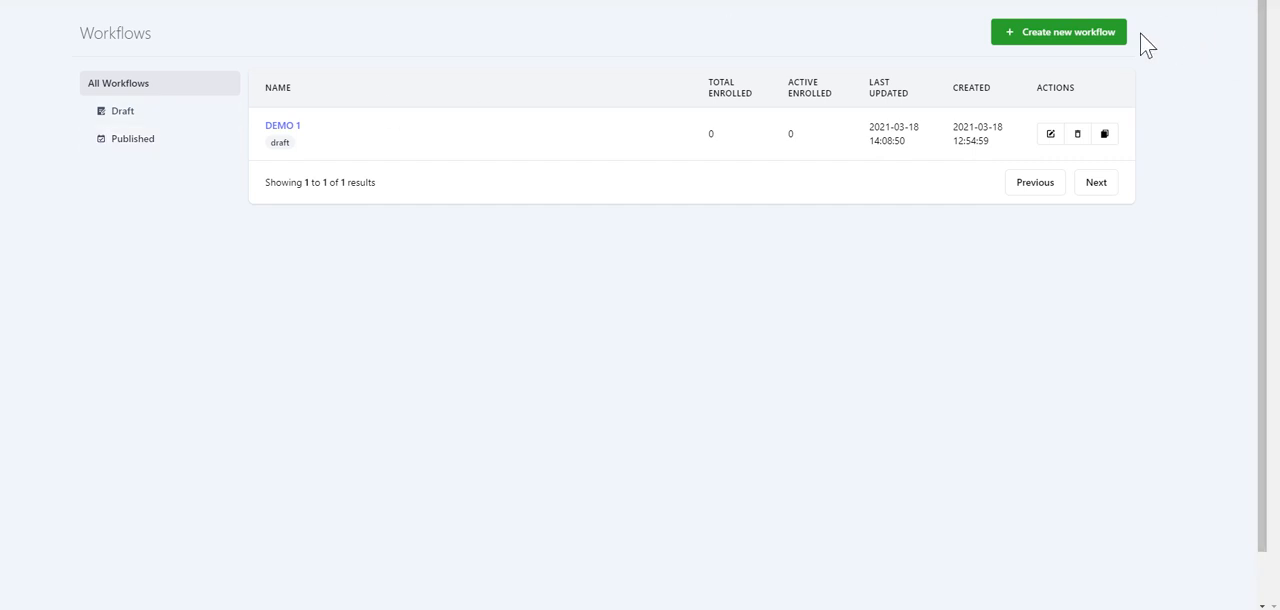
Step: Create a new workflow from scratch and save it under the name 1 DEMO
{"action": "left_click", "coordinate": [1109, 38]}
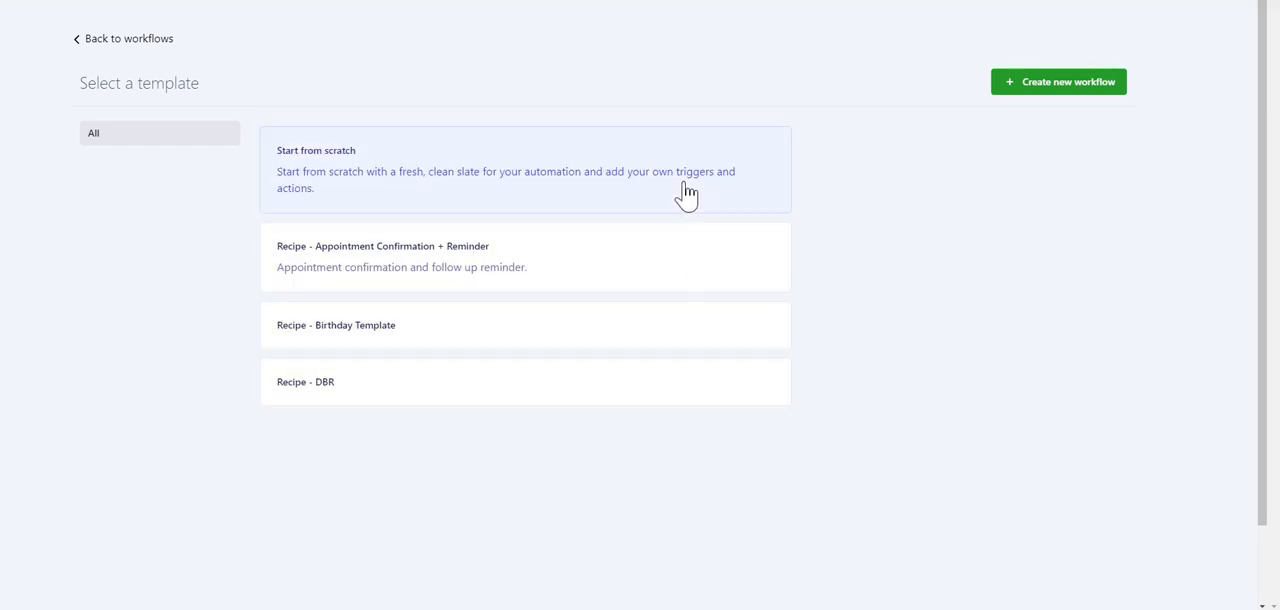
{"action": "left_click", "coordinate": [1073, 97]}
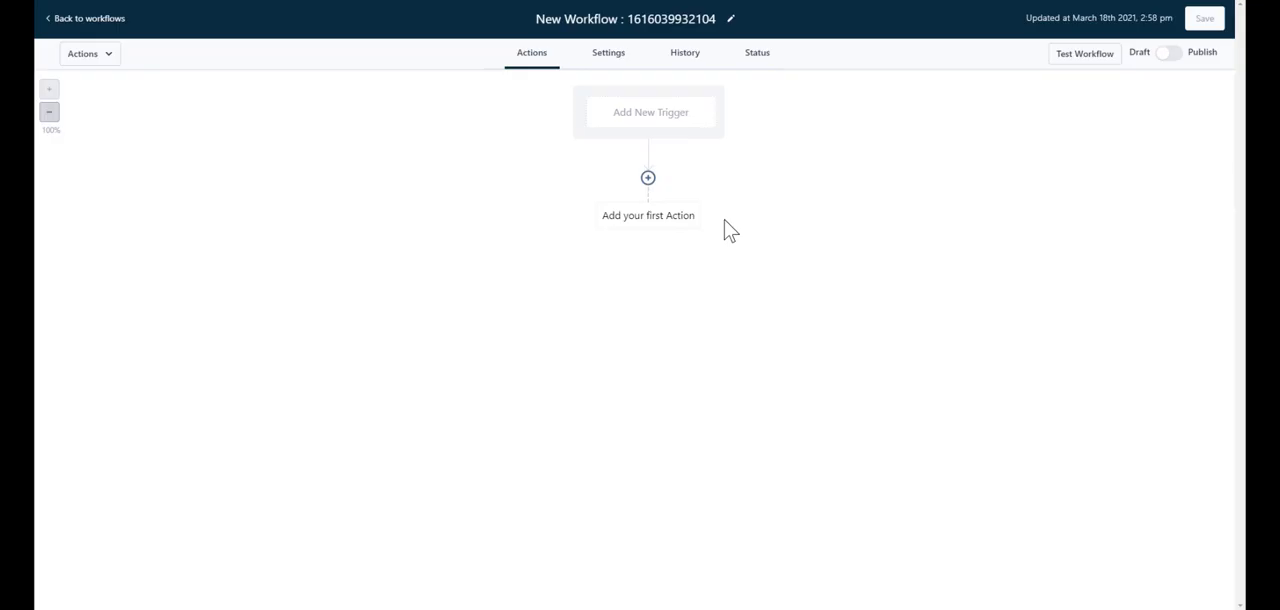
{"action": "left_click", "coordinate": [705, 19]}
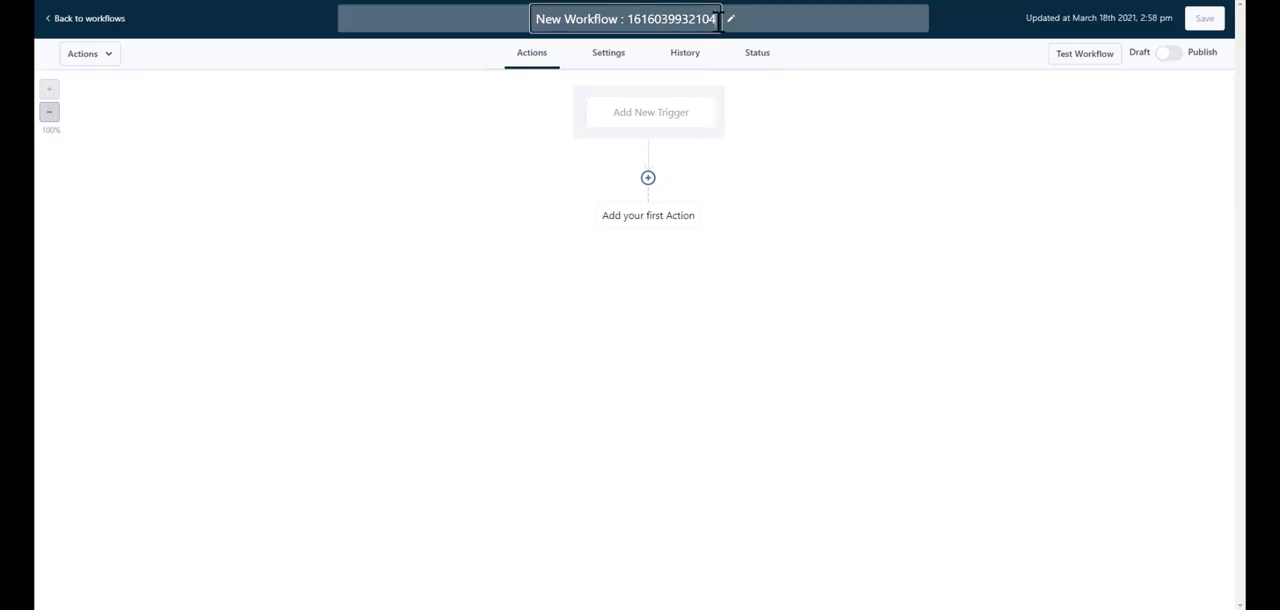
{"action": "left_click_drag", "start_coordinate": [719, 19], "coordinate": [535, 19]}
{"action": "type", "text": "1 DEMO"}
{"action": "key", "text": "Return"}
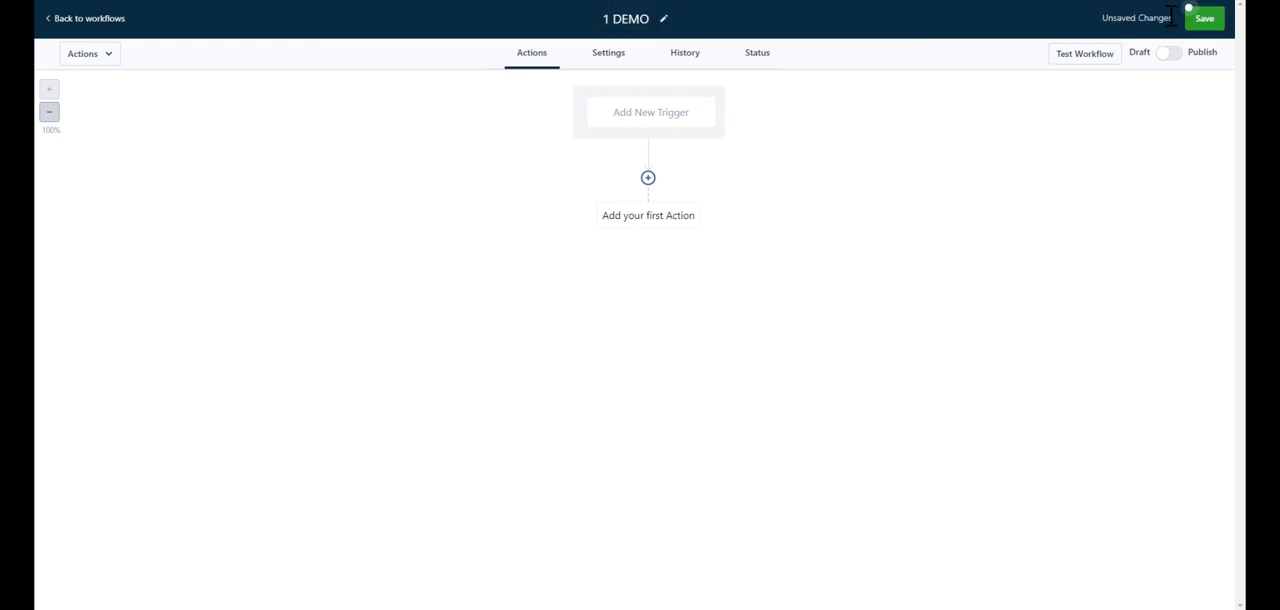
{"action": "left_click", "coordinate": [1212, 24]}
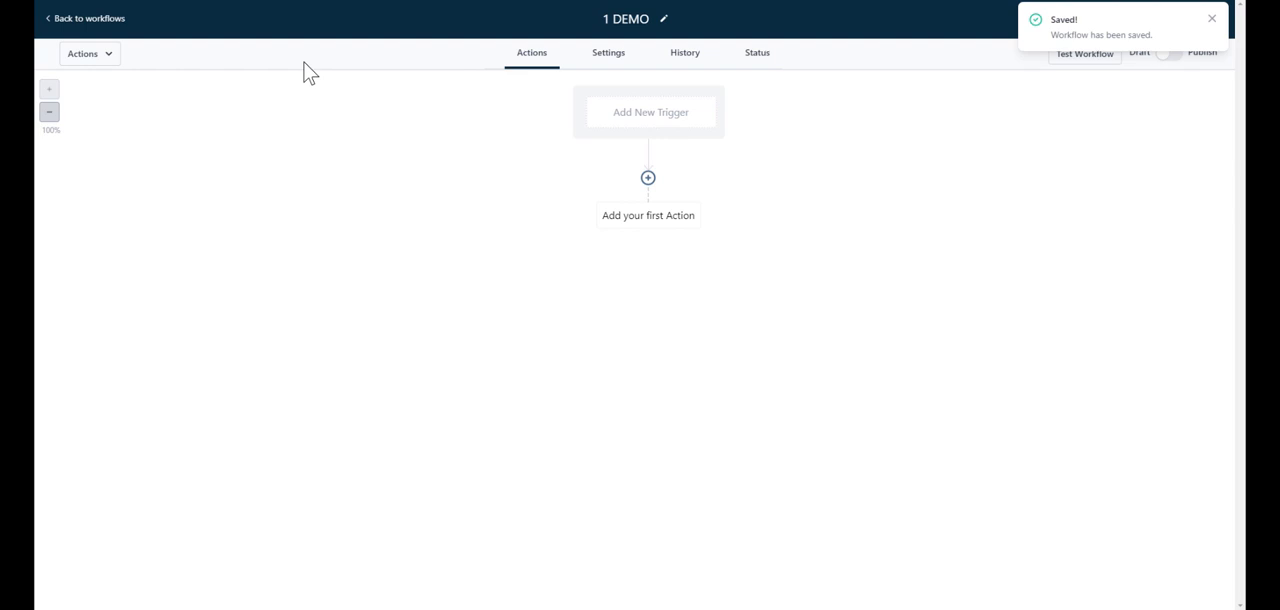
{"action": "left_click", "coordinate": [101, 60]}
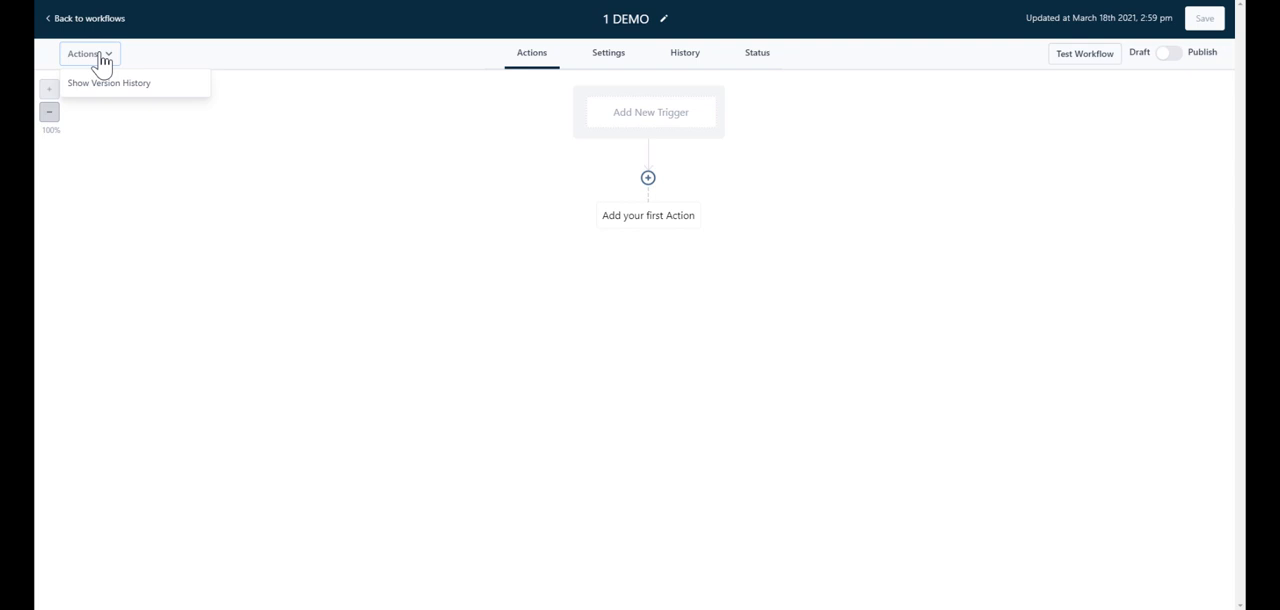
{"action": "left_click", "coordinate": [134, 122]}
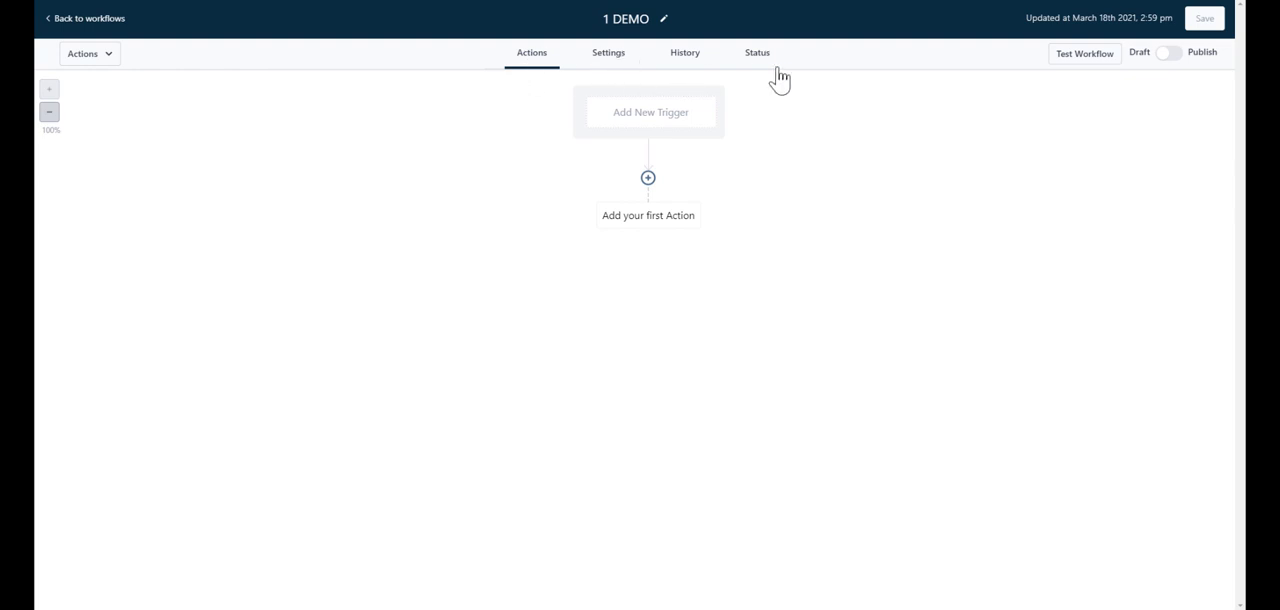
{"action": "left_click", "coordinate": [1084, 53]}
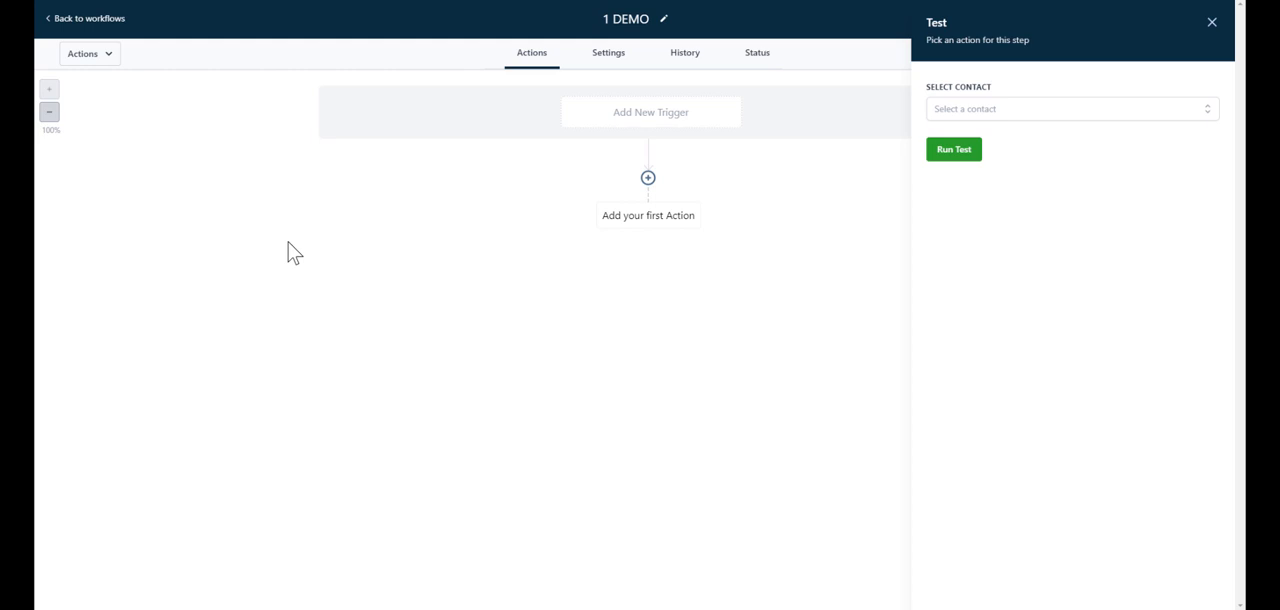
{"action": "left_click", "coordinate": [1062, 109]}
{"action": "left_click", "coordinate": [1212, 22]}
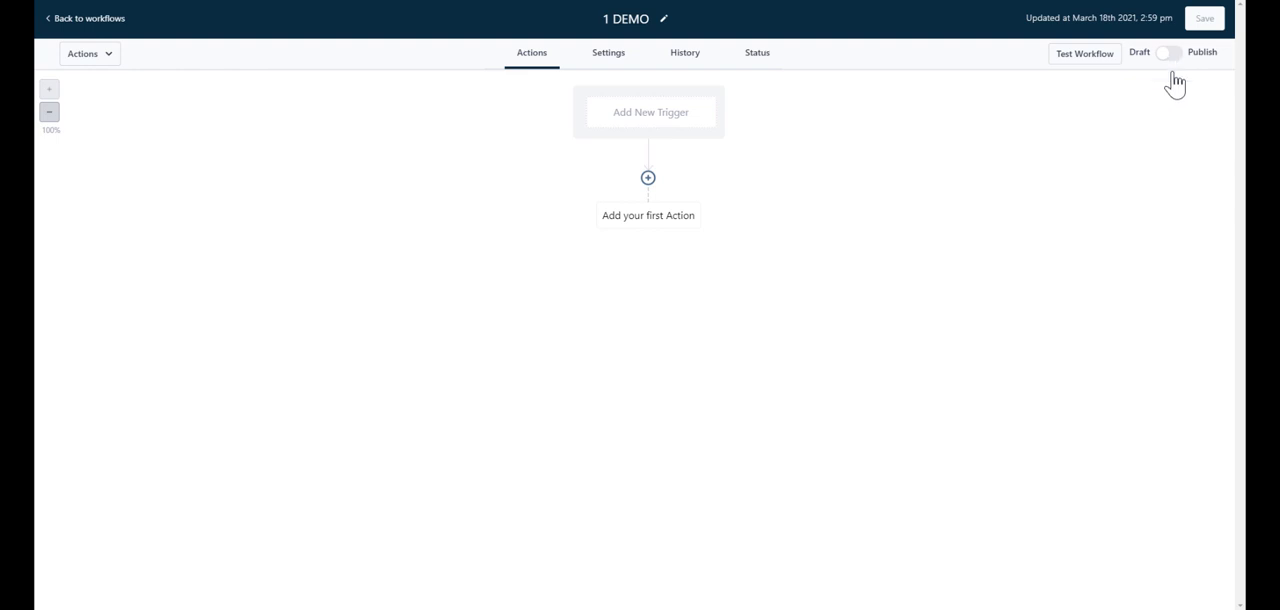
Step: Start a new trigger named contact tag 4 with the trigger type CRM
{"action": "left_click", "coordinate": [680, 134]}
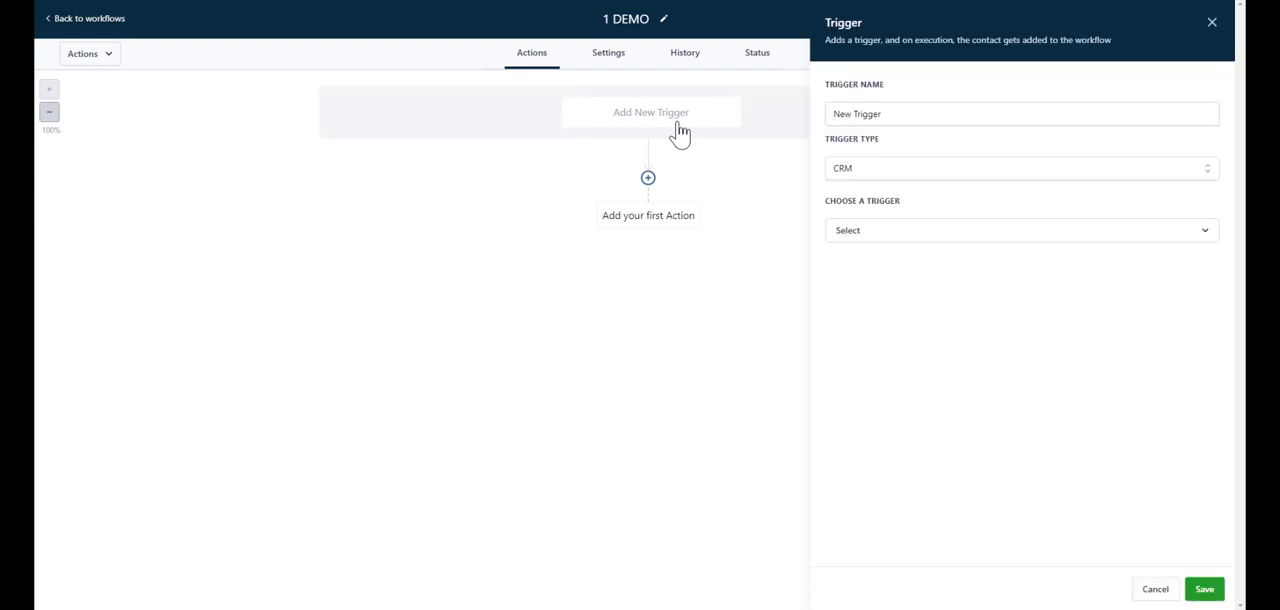
{"action": "triple_click", "coordinate": [924, 114]}
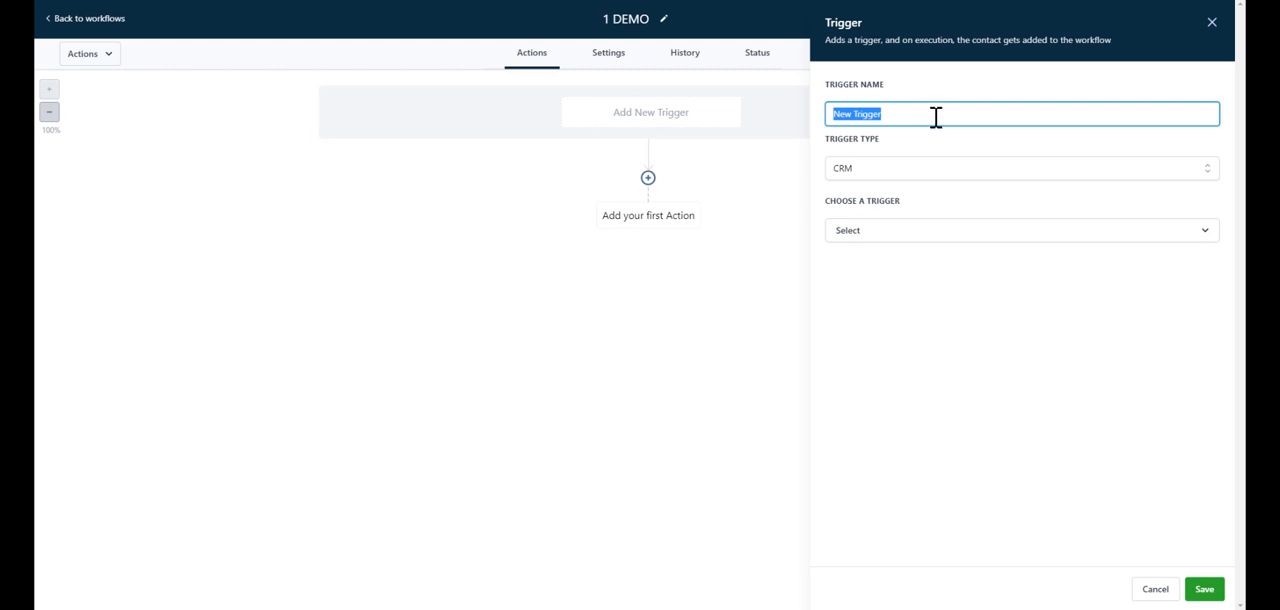
{"action": "key", "text": "BackSpace"}
{"action": "type", "text": "contact tag 4"}
{"action": "left_click", "coordinate": [955, 172]}
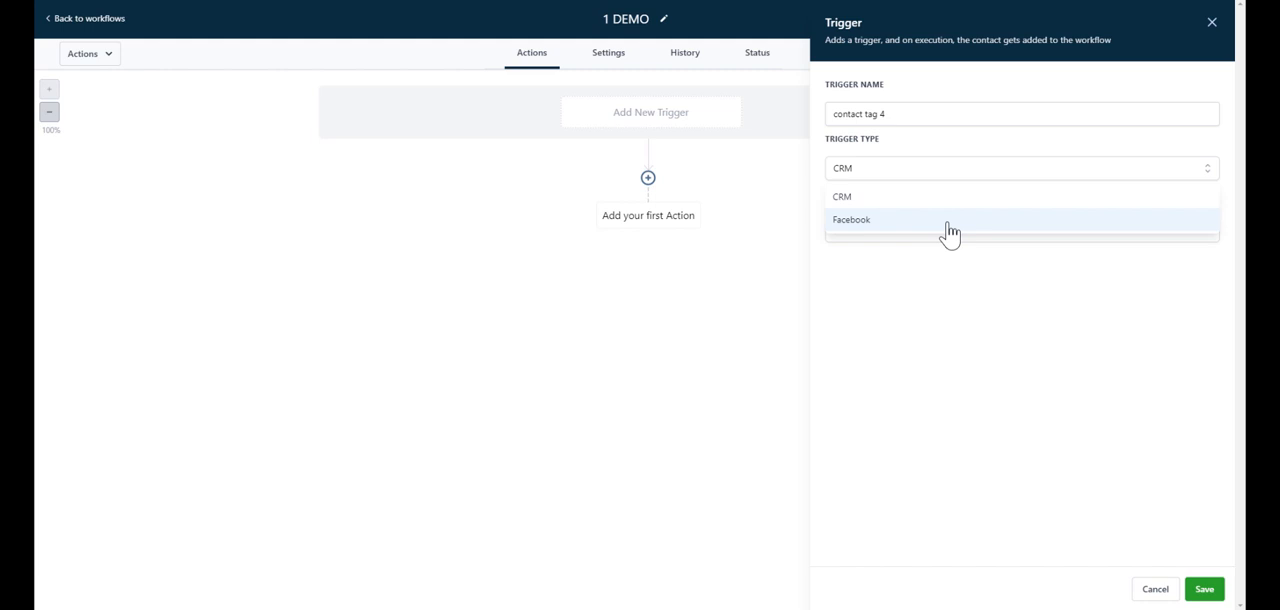
{"action": "left_click", "coordinate": [955, 200]}
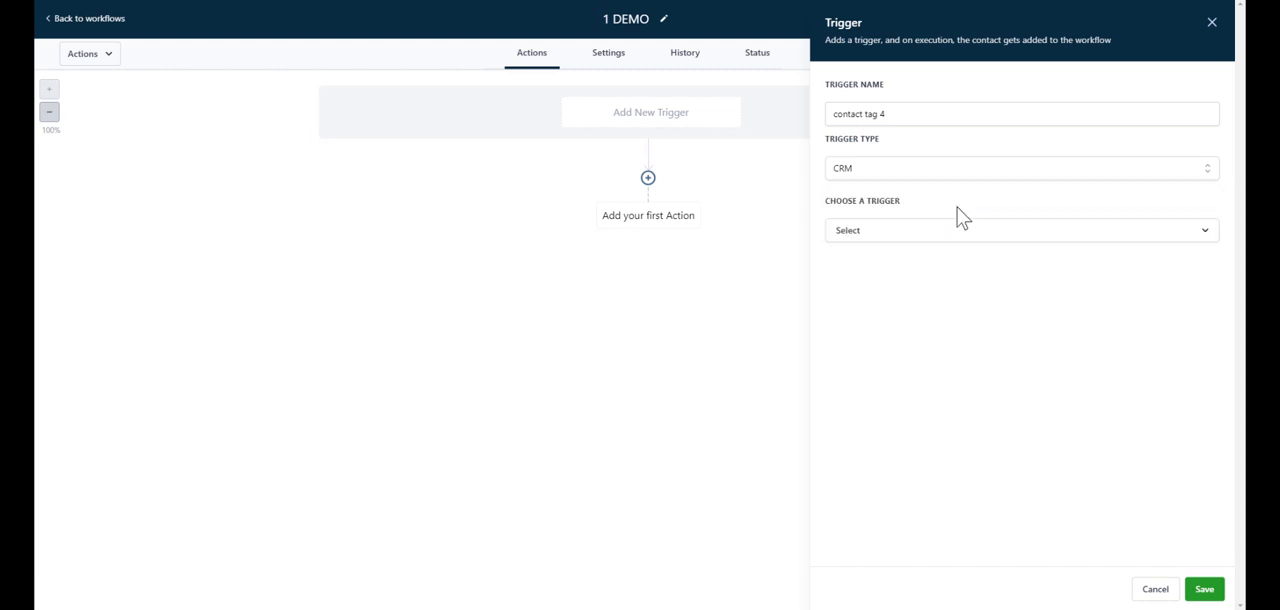
Step: Choose Contact Tag as the trigger, filter it by Tag Added with tag 4, and save it
{"action": "left_click", "coordinate": [965, 228]}
{"action": "scroll", "coordinate": [960, 348], "scroll_direction": "down", "scroll_amount": 3}
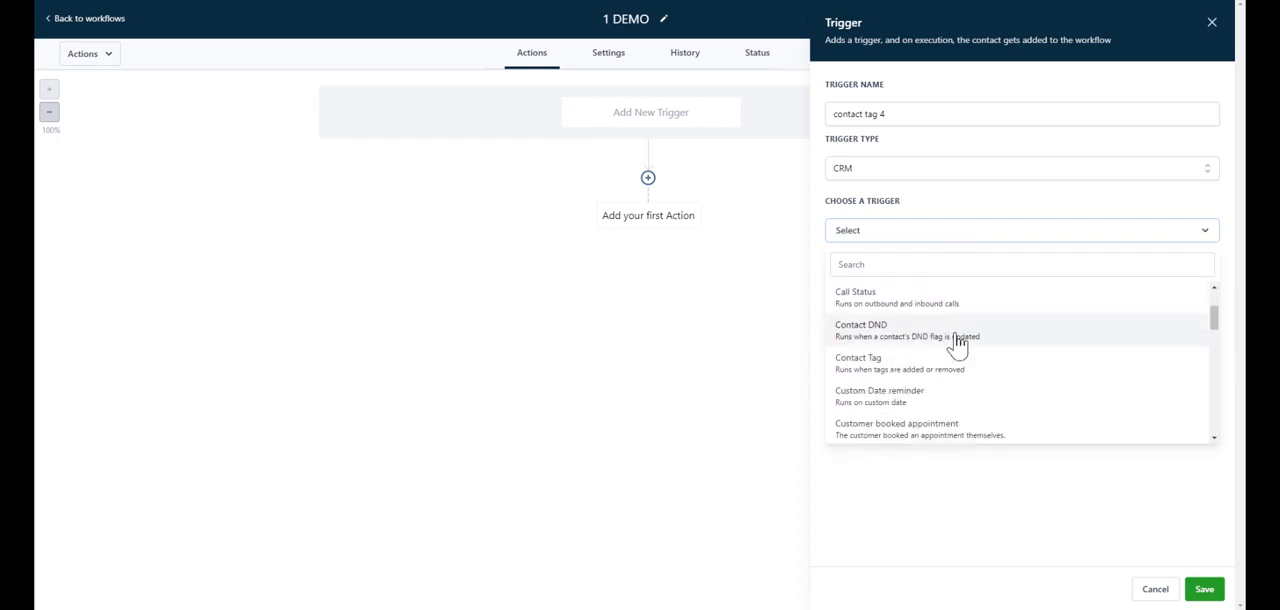
{"action": "left_click", "coordinate": [931, 340]}
{"action": "left_click", "coordinate": [1205, 230]}
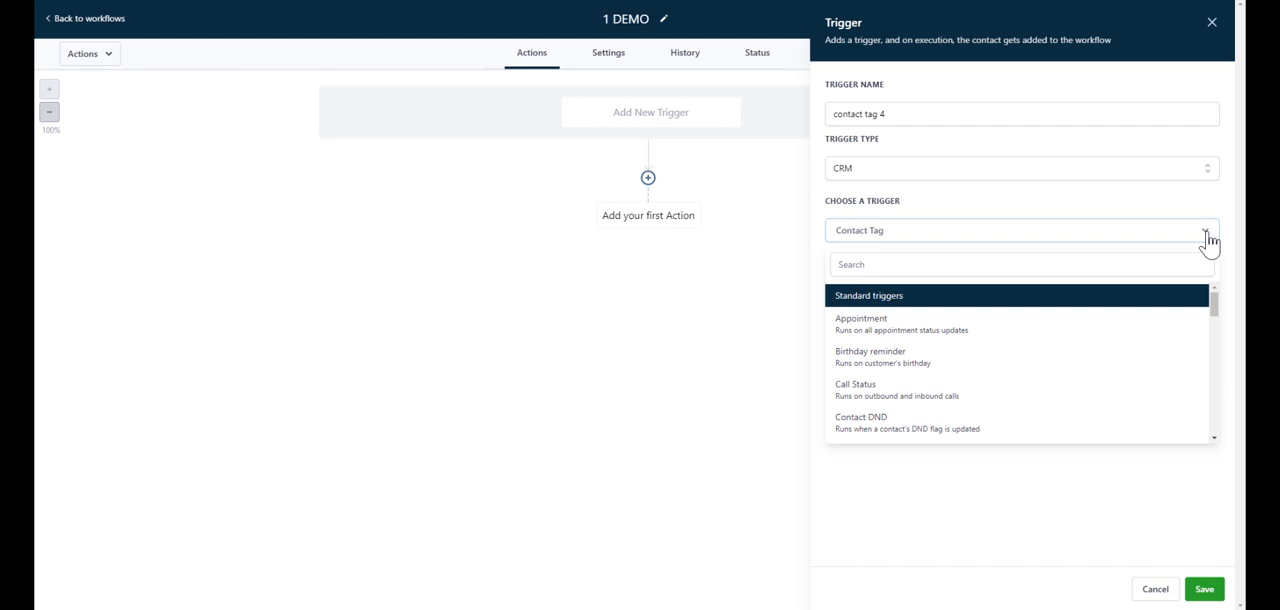
{"action": "left_click", "coordinate": [1208, 240]}
{"action": "left_click", "coordinate": [870, 282]}
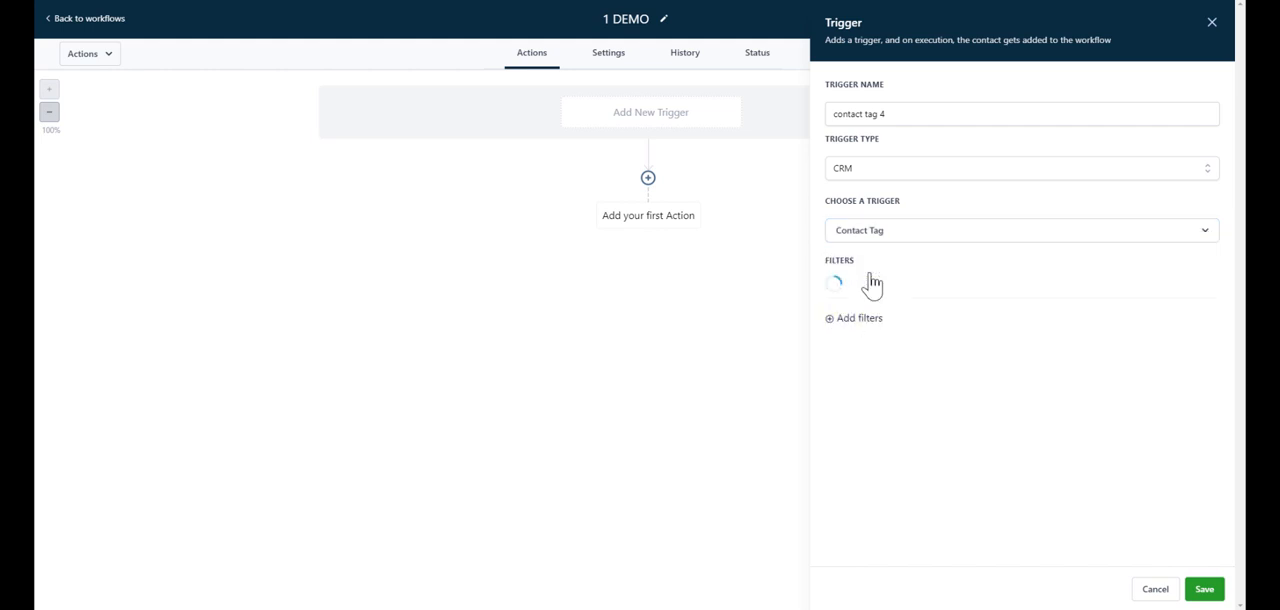
{"action": "left_click", "coordinate": [1150, 288]}
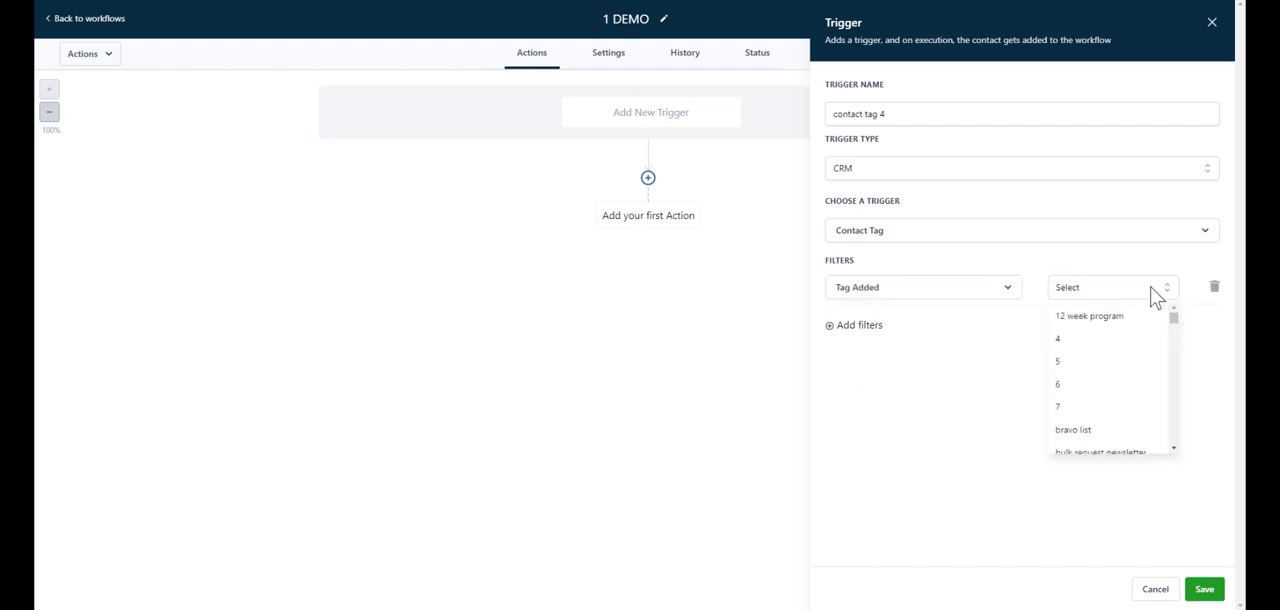
{"action": "left_click", "coordinate": [1093, 340]}
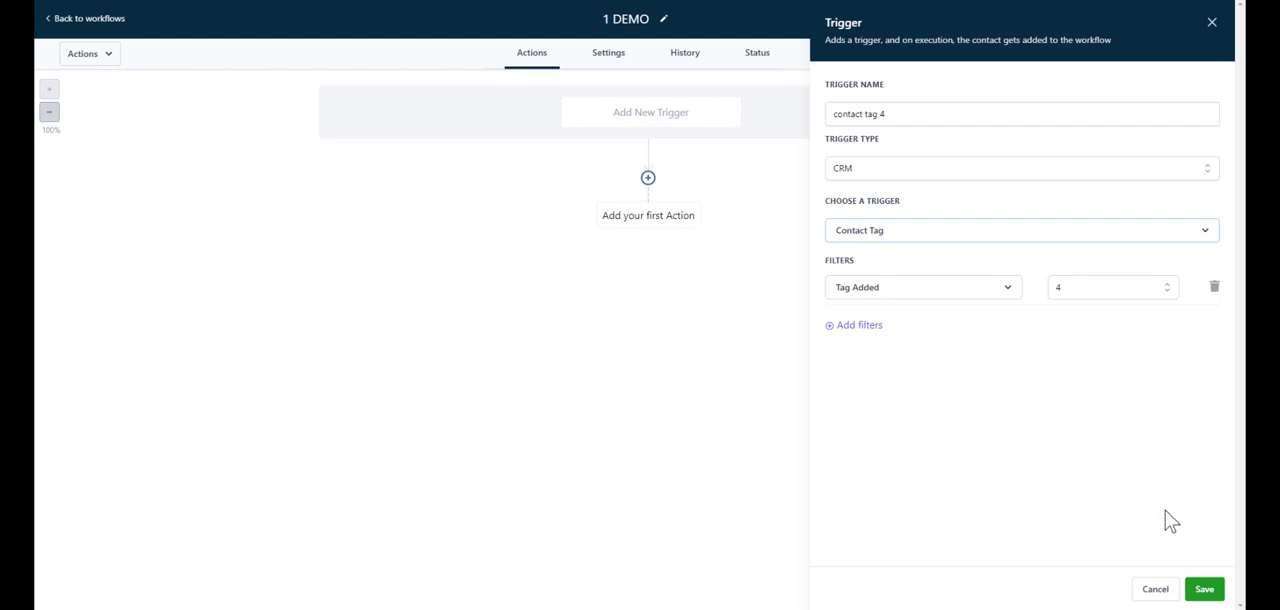
{"action": "left_click", "coordinate": [1205, 590]}
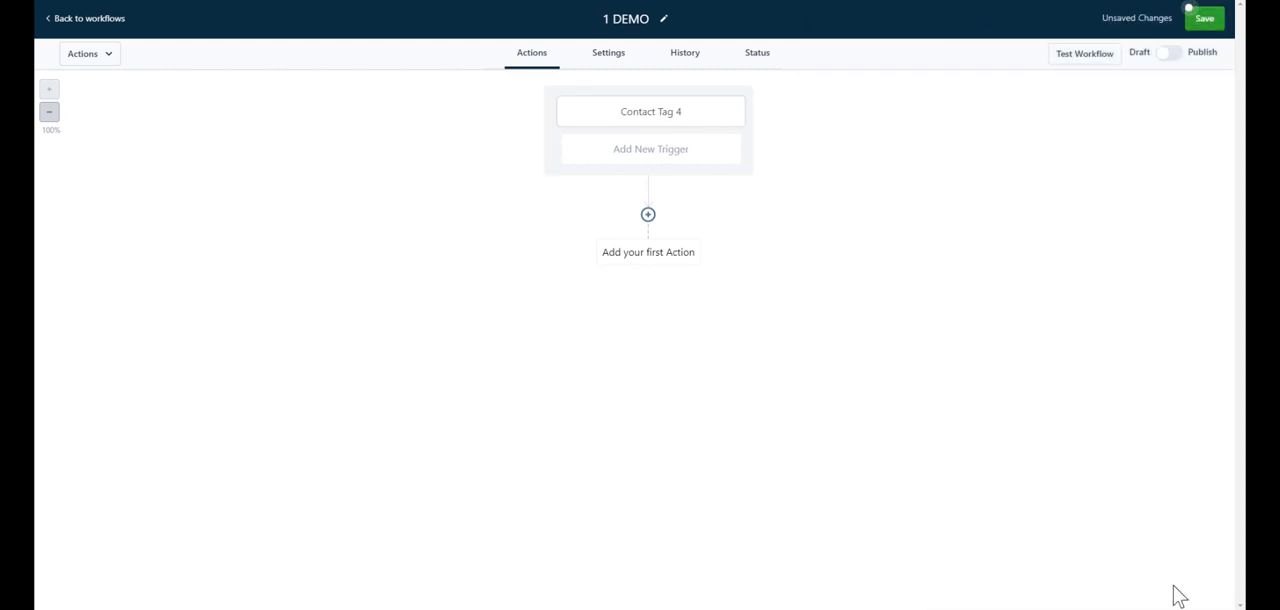
Step: Start a second trigger named Contact tag 6 and choose Contact Tag for it
{"action": "left_click", "coordinate": [688, 165]}
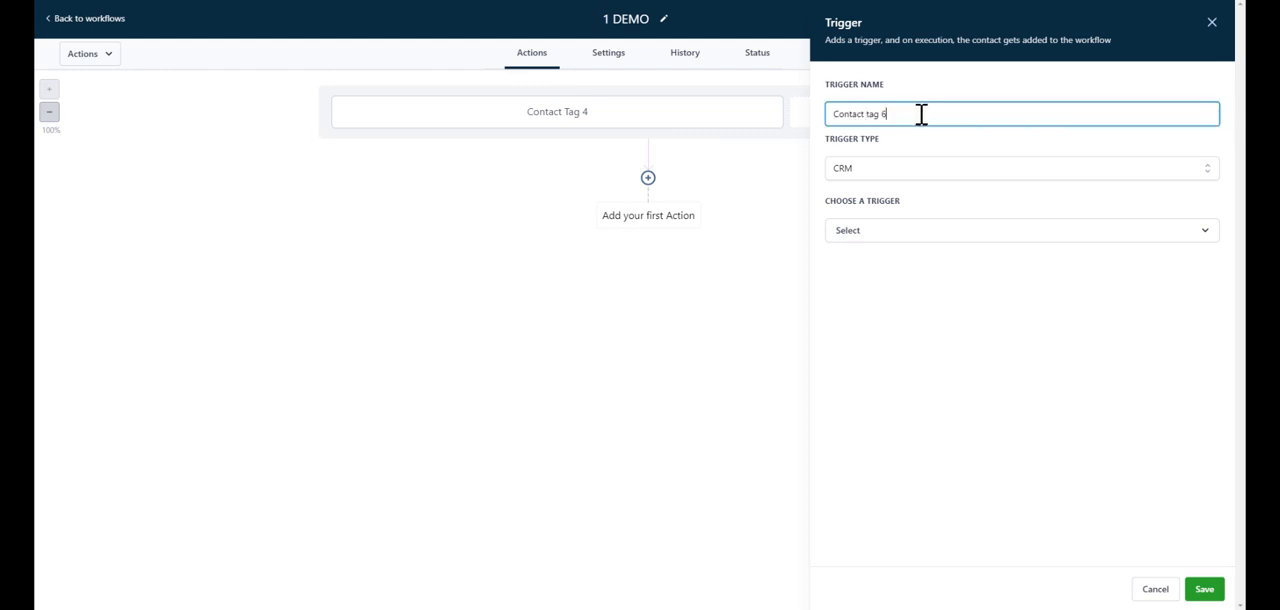
{"action": "left_click", "coordinate": [914, 236]}
{"action": "scroll", "coordinate": [940, 330], "scroll_direction": "down", "scroll_amount": 3}
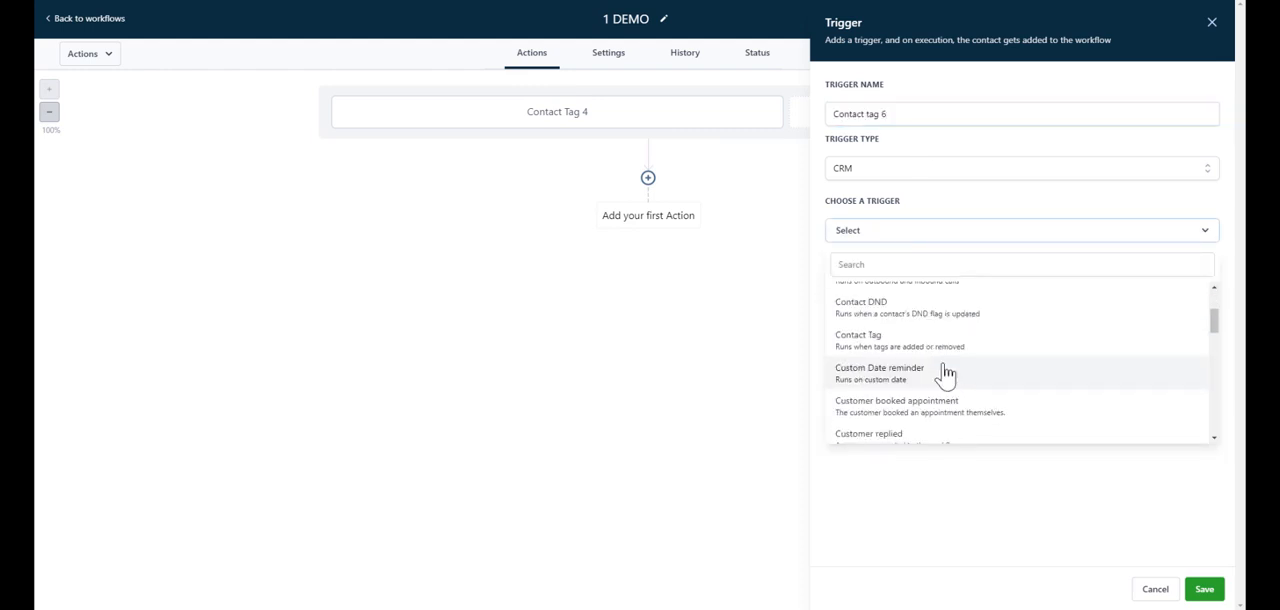
{"action": "left_click", "coordinate": [910, 343]}
Step: Filter the second trigger by Tag Added with tag 6 and save it
{"action": "left_click", "coordinate": [869, 277]}
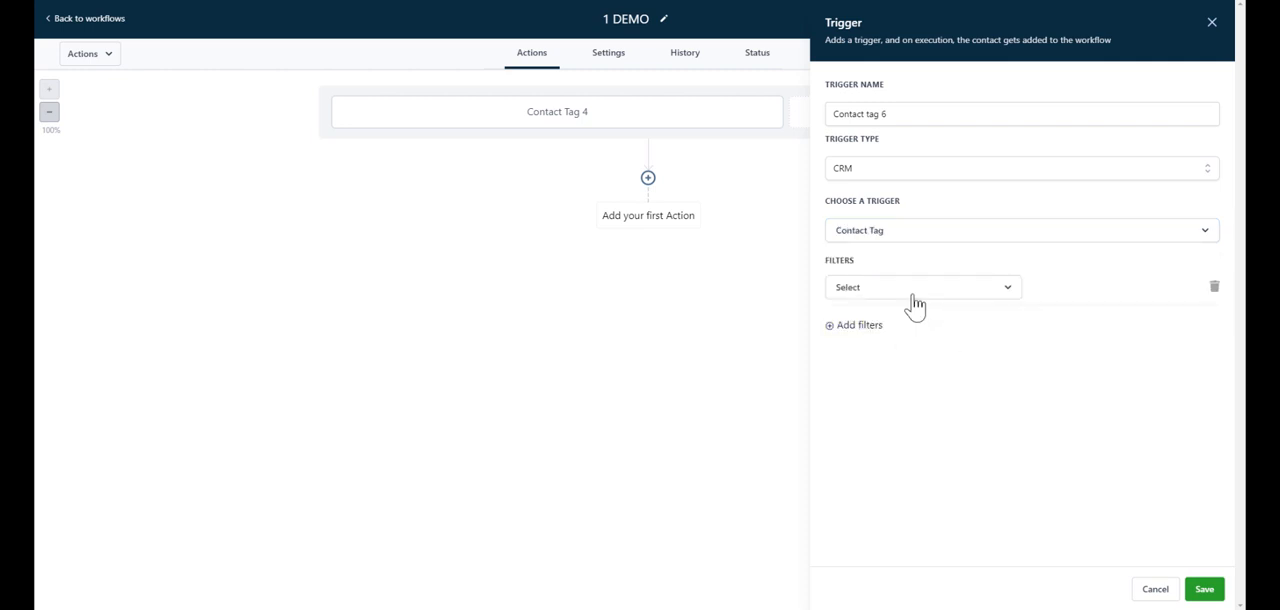
{"action": "left_click", "coordinate": [912, 292]}
{"action": "left_click", "coordinate": [893, 380]}
{"action": "left_click", "coordinate": [1125, 292]}
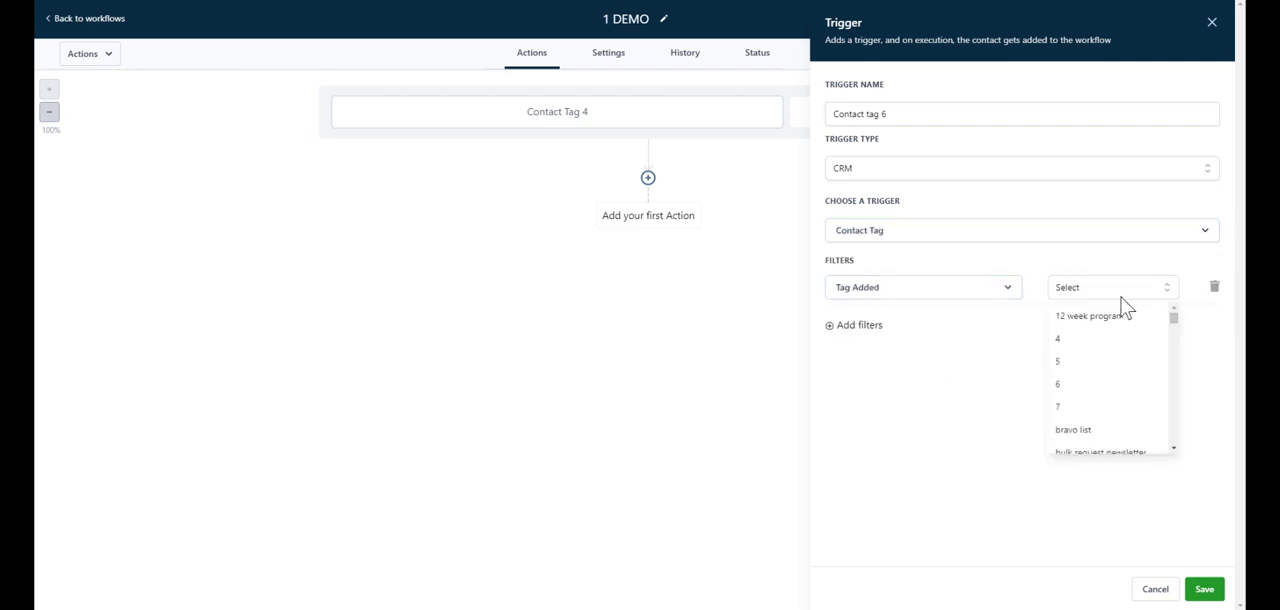
{"action": "left_click", "coordinate": [1098, 385]}
{"action": "left_click", "coordinate": [1204, 589]}
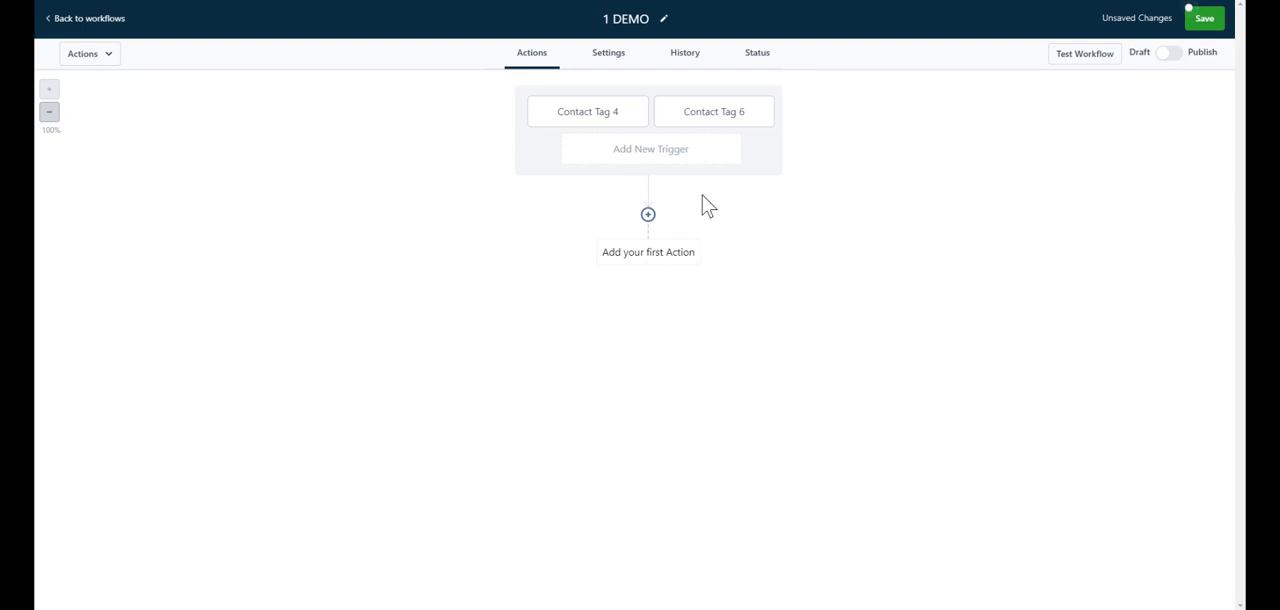
Step: Add a Send Email action below the triggers and name it welcome email
{"action": "left_click", "coordinate": [648, 216]}
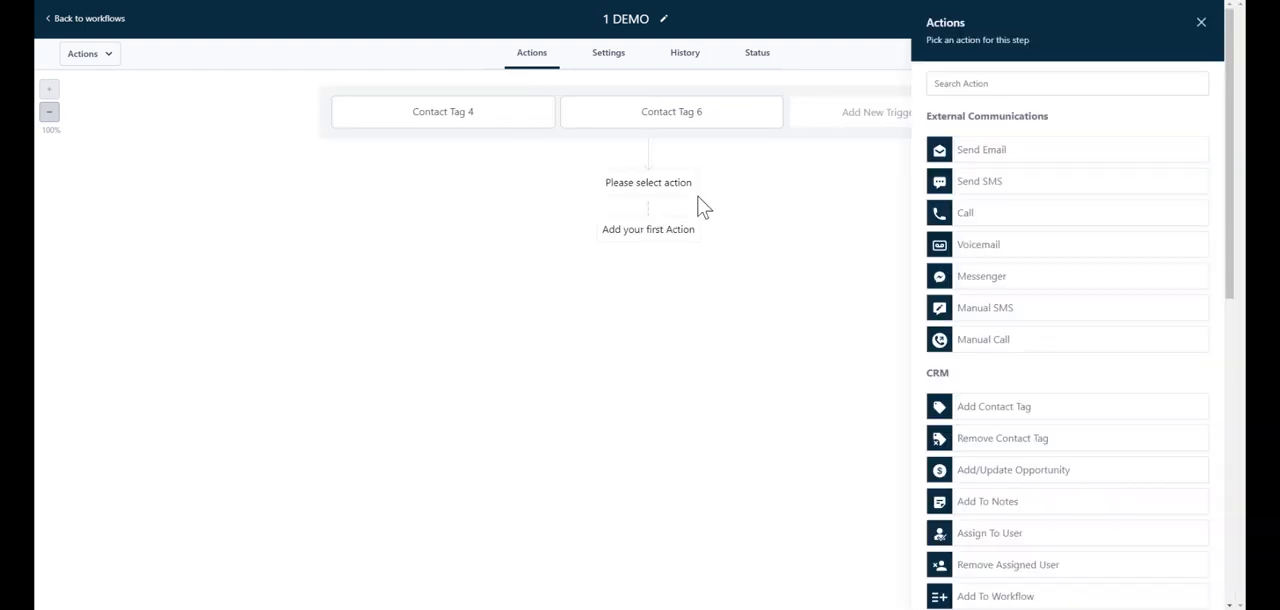
{"action": "left_click", "coordinate": [976, 160]}
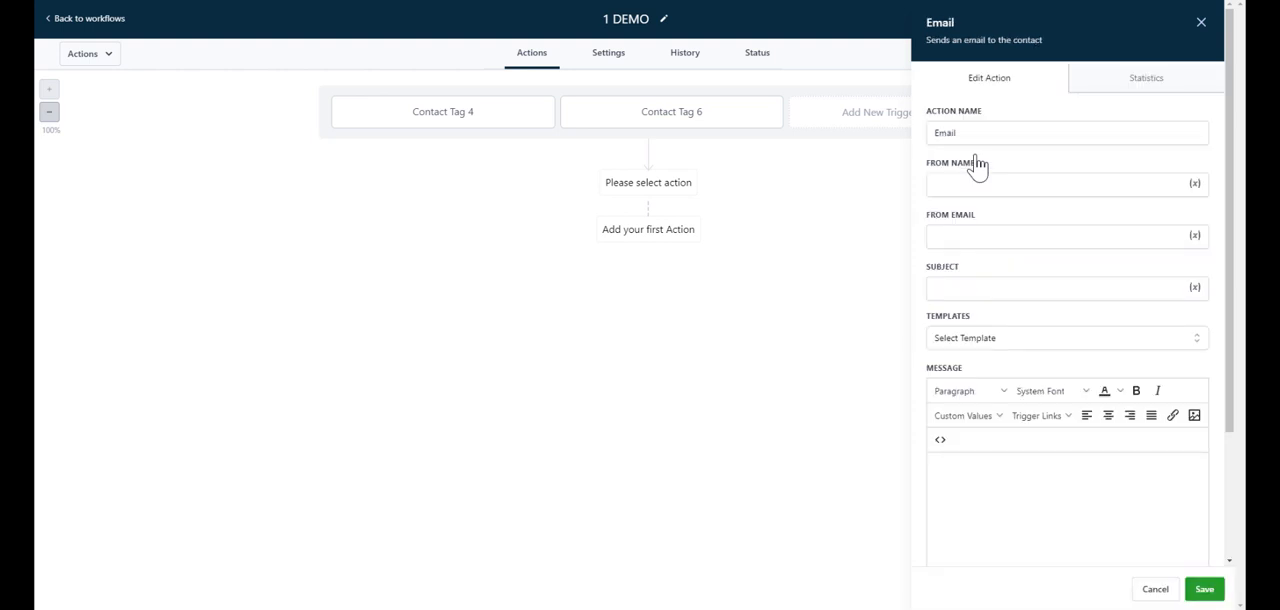
{"action": "double_click", "coordinate": [966, 133]}
{"action": "key", "text": "BackSpace"}
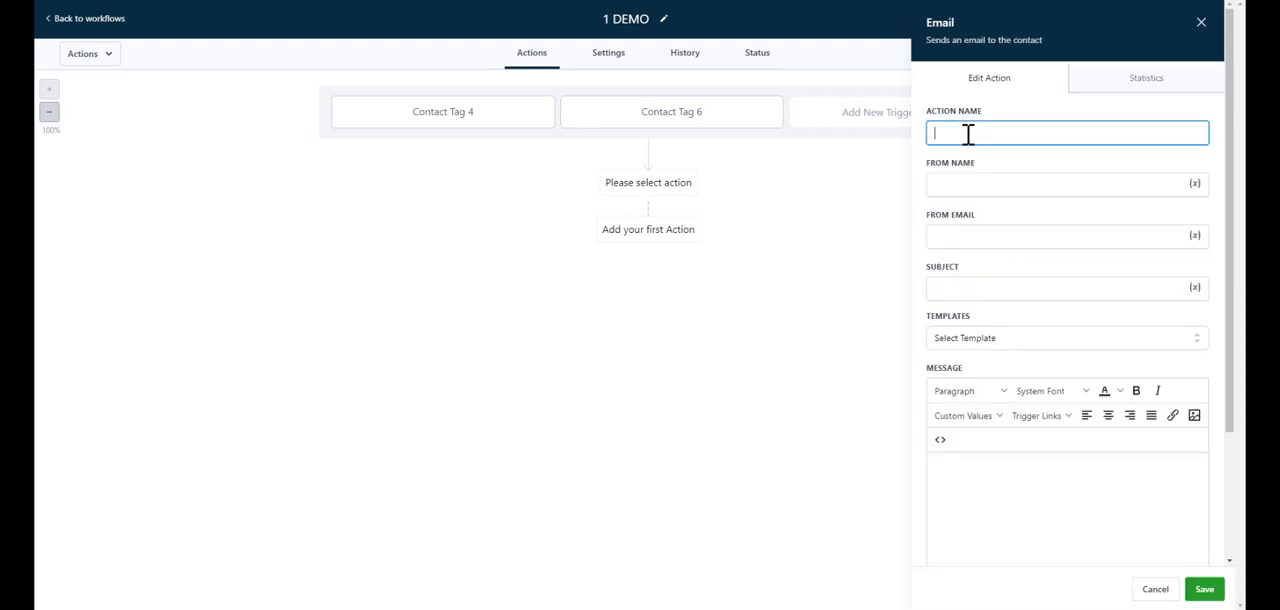
{"action": "type", "text": "welcome email"}
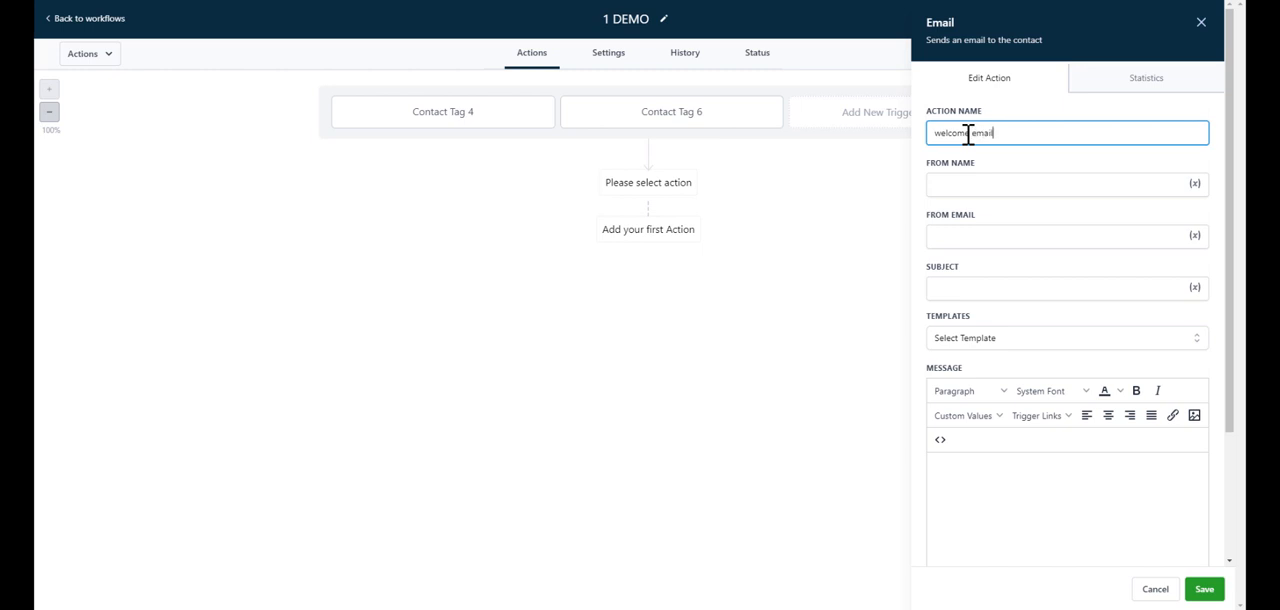
Step: Fill in the email's sender name and subject as test, the sender's email address and the message welcome, and save the action
{"action": "left_click", "coordinate": [955, 184]}
{"action": "type", "text": "test"}
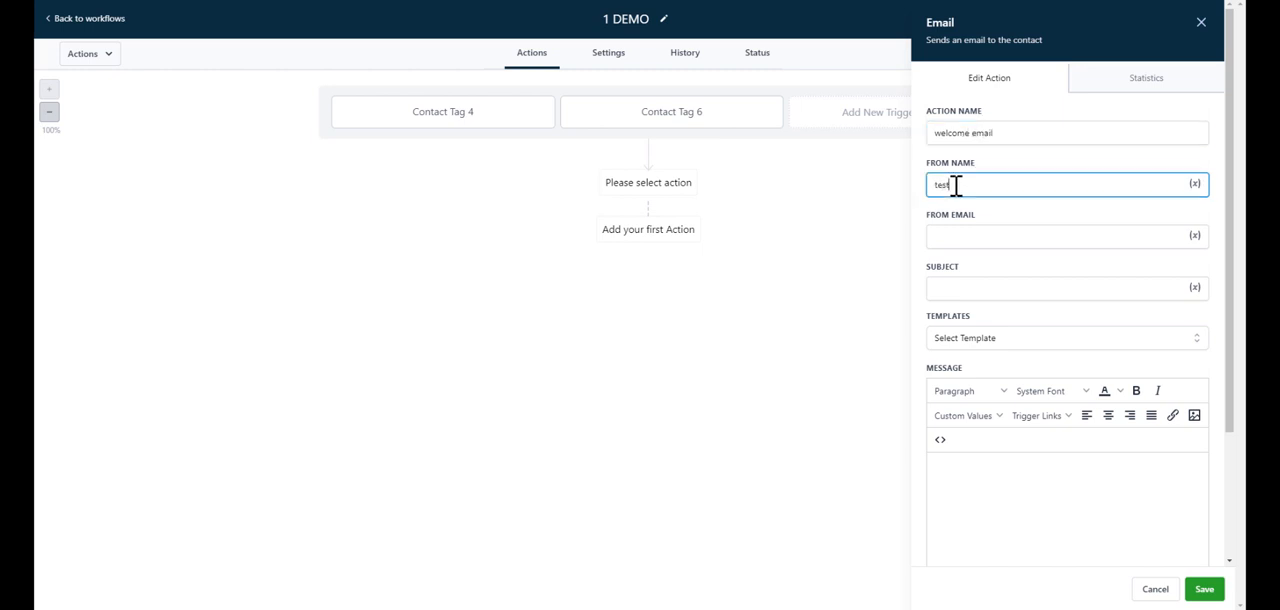
{"action": "left_click", "coordinate": [969, 238]}
{"action": "type", "text": "test"}
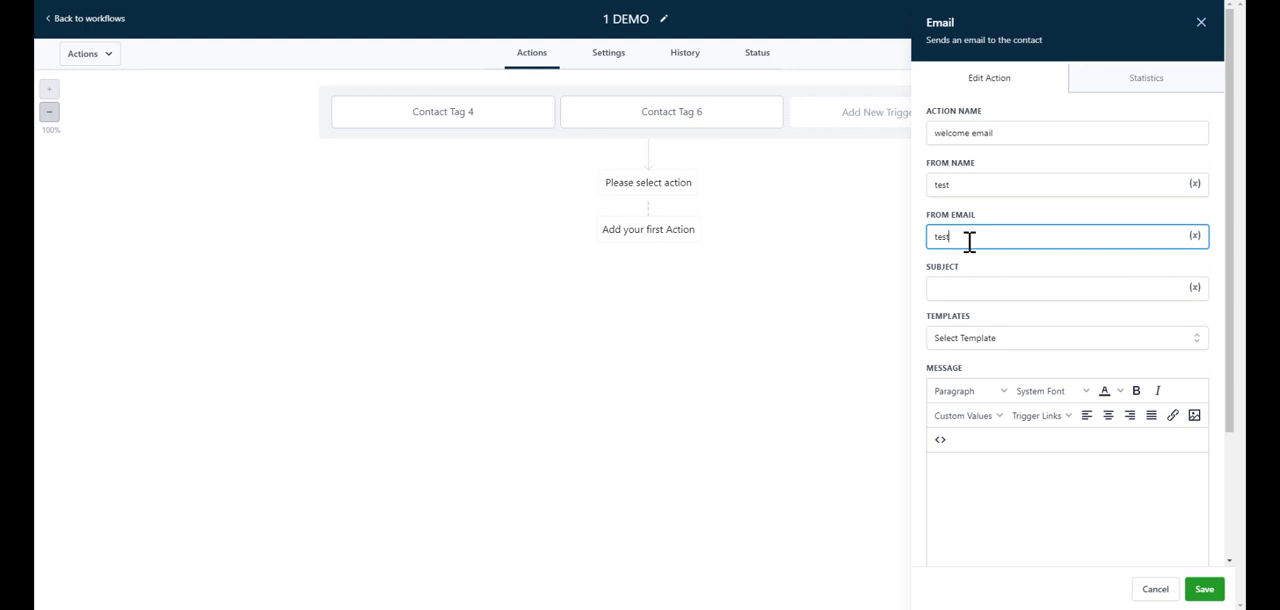
{"action": "type", "text": "@gmail.com"}
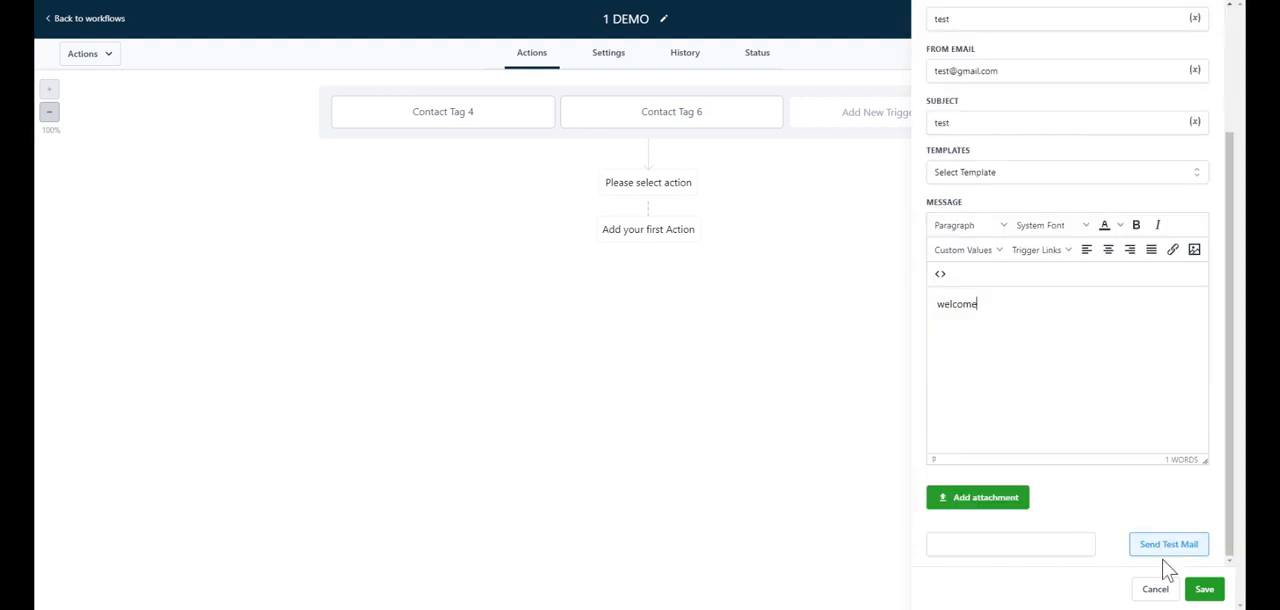
{"action": "left_click", "coordinate": [1204, 589]}
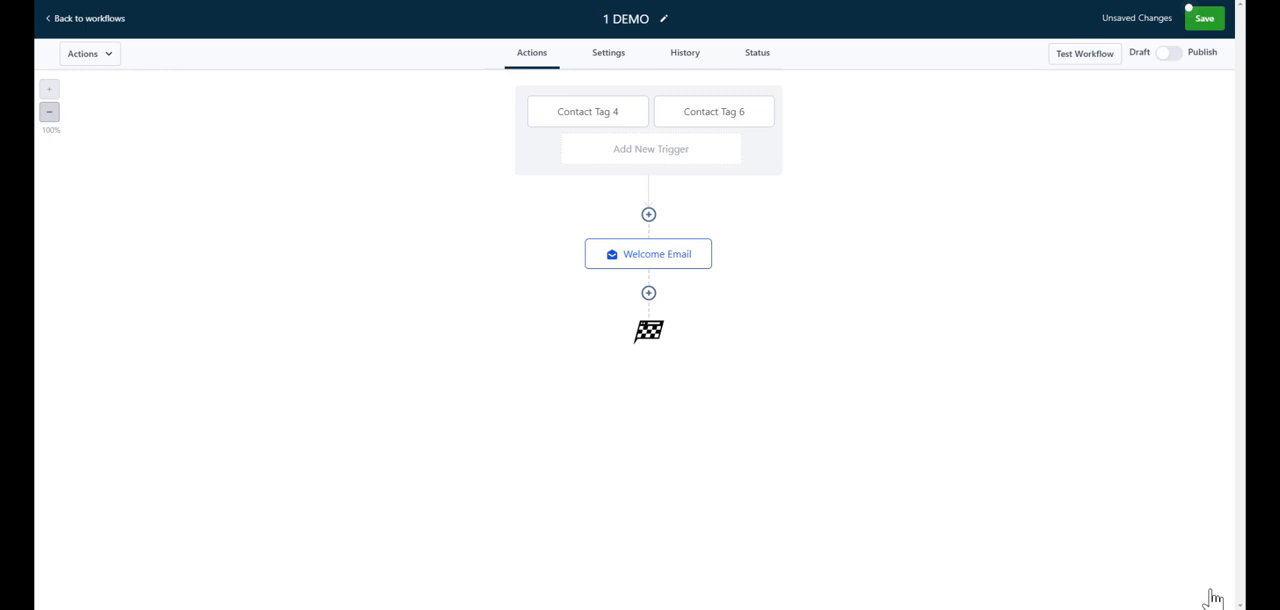
Step: Add a Wait action below the welcome email, set its time to 5 minutes and name it Wait 5 min
{"action": "left_click", "coordinate": [649, 294]}
{"action": "scroll", "coordinate": [1150, 437], "scroll_direction": "down", "scroll_amount": 6}
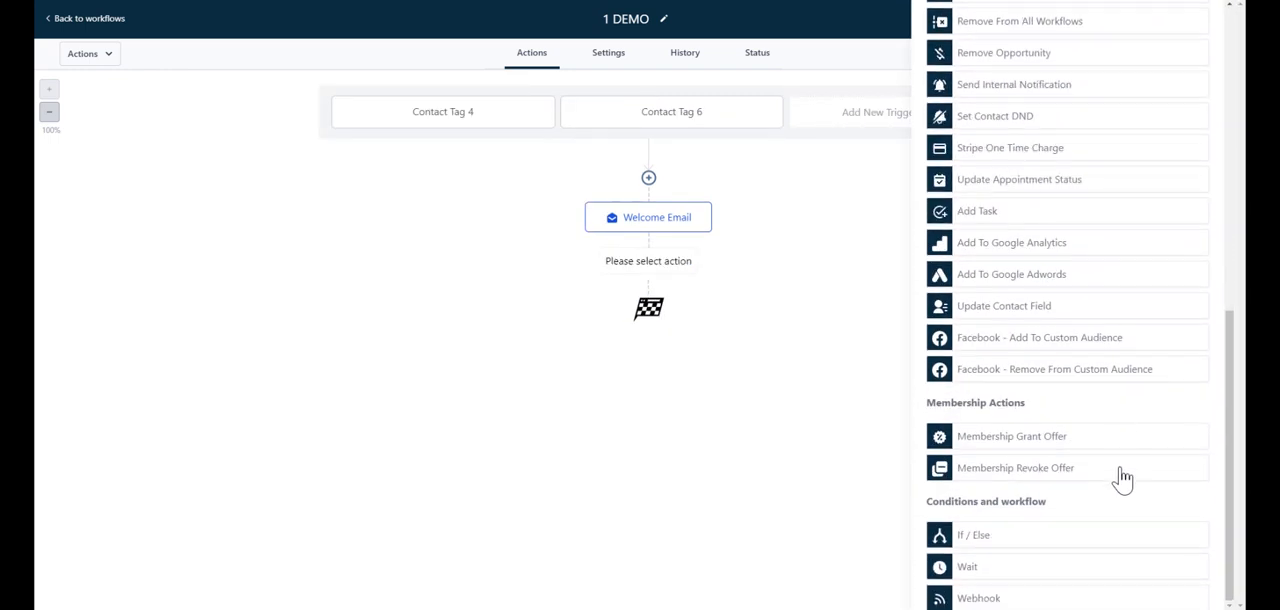
{"action": "left_click", "coordinate": [1049, 567]}
{"action": "left_click", "coordinate": [874, 208]}
{"action": "key", "text": "BackSpace"}
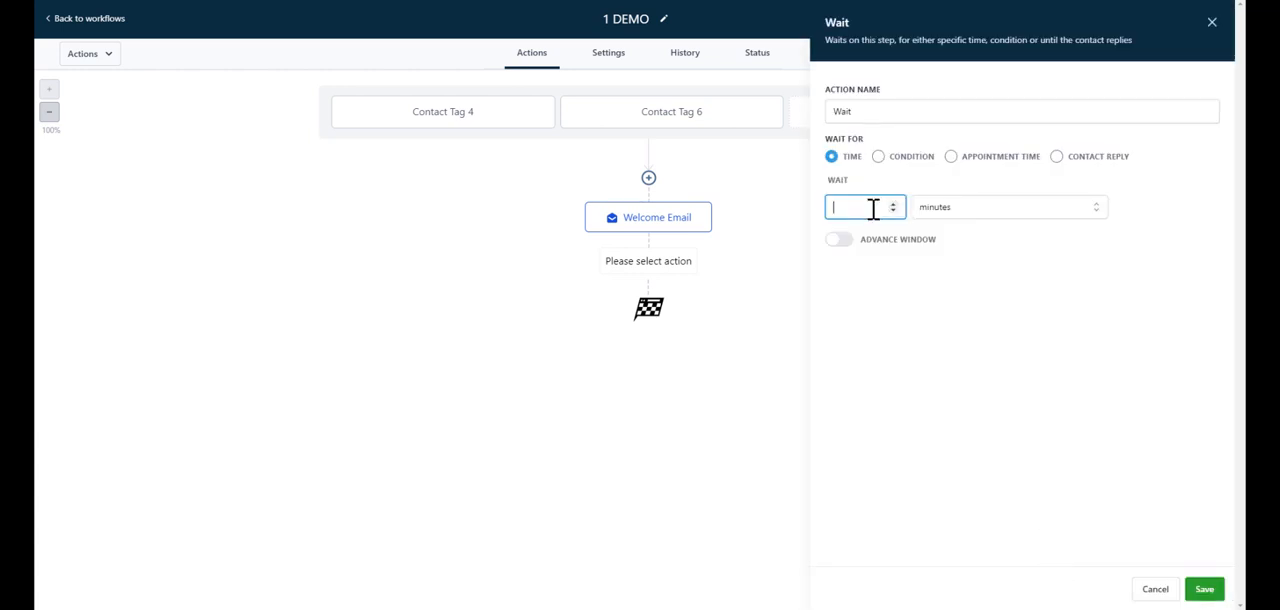
{"action": "type", "text": "5"}
{"action": "left_click", "coordinate": [1015, 340]}
{"action": "left_click", "coordinate": [900, 111]}
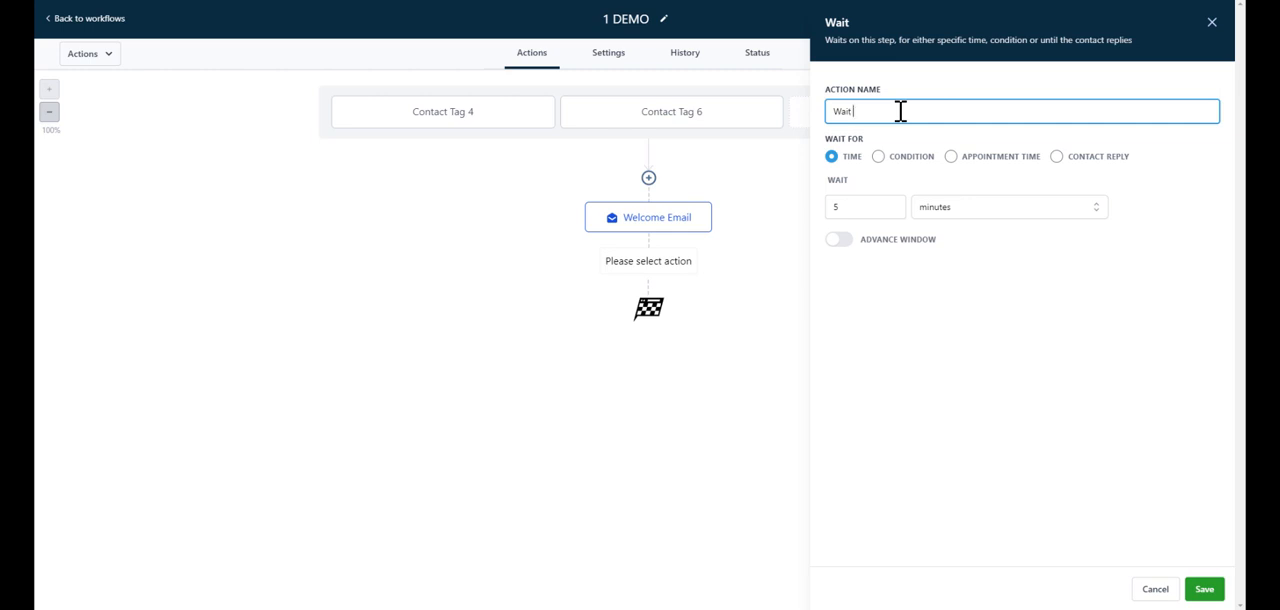
{"action": "type", "text": "5 min"}
Step: Turn on the wait's advance window and set its additional filter to Current Day of month Is 1
{"action": "left_click", "coordinate": [840, 240]}
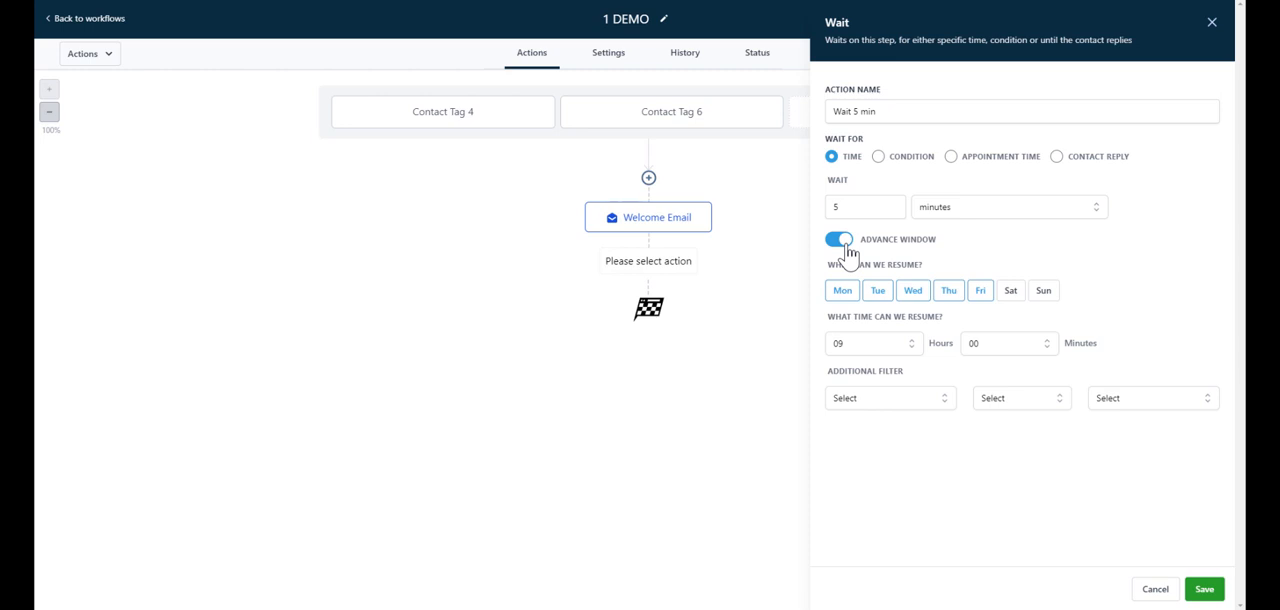
{"action": "left_click", "coordinate": [923, 354]}
{"action": "left_click", "coordinate": [922, 352]}
{"action": "left_click", "coordinate": [950, 416]}
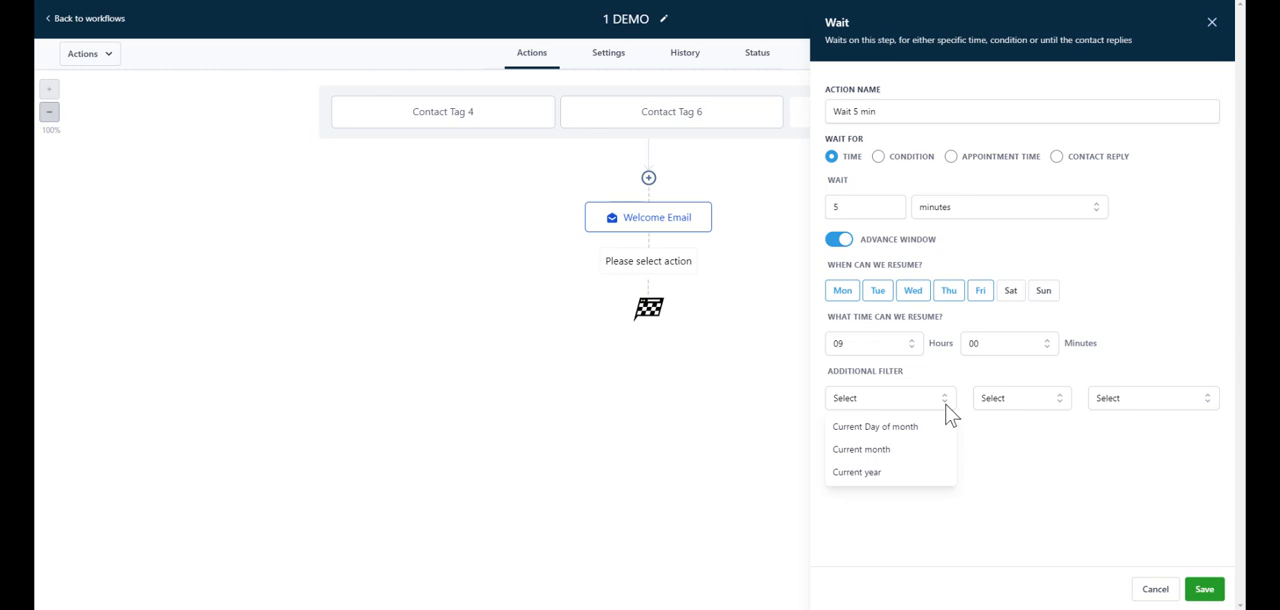
{"action": "left_click", "coordinate": [905, 428]}
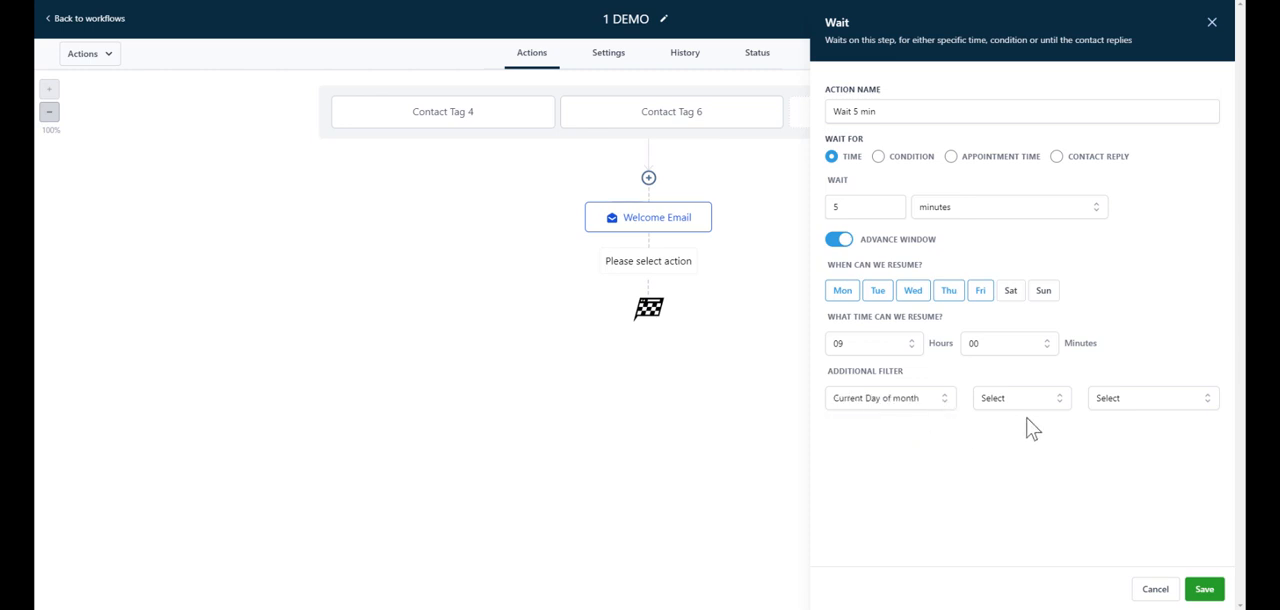
{"action": "left_click", "coordinate": [1029, 402]}
{"action": "left_click", "coordinate": [1003, 428]}
{"action": "left_click", "coordinate": [1134, 401]}
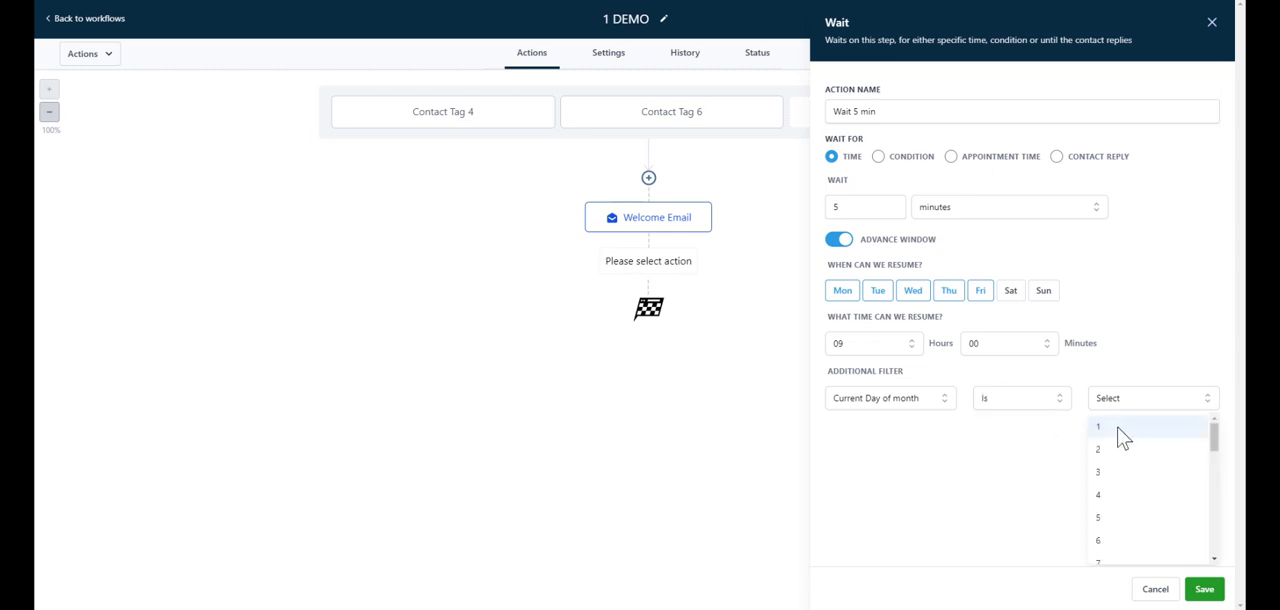
{"action": "left_click", "coordinate": [1120, 430]}
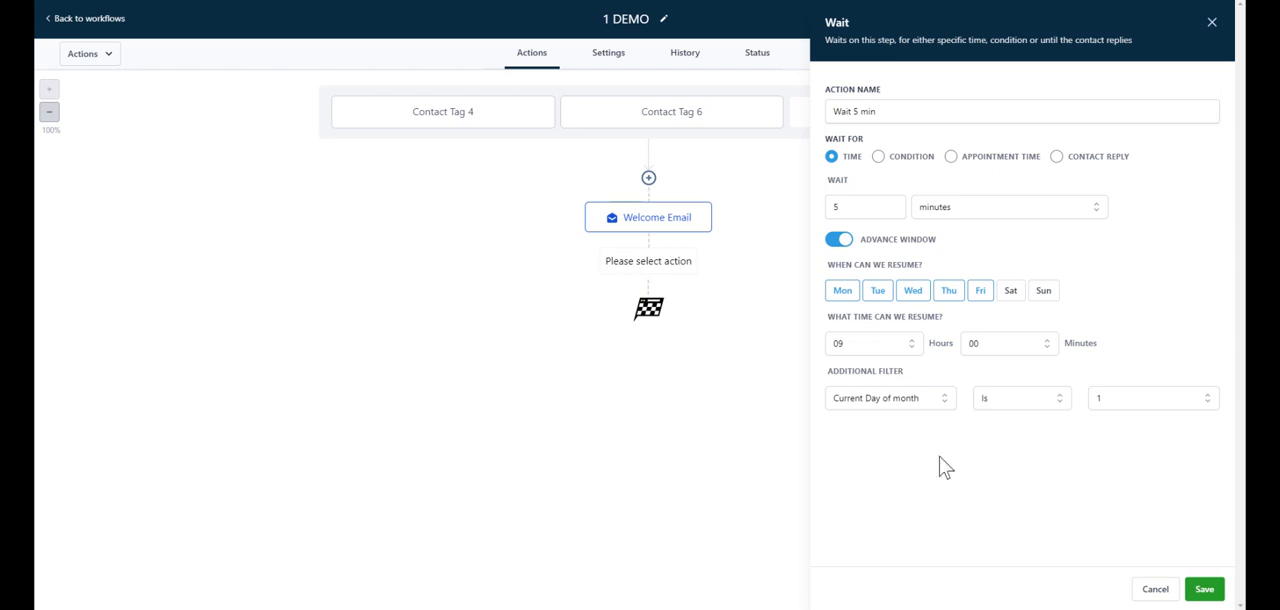
Step: Clear the additional filter by switching the wait's advance window off and on again
{"action": "left_click", "coordinate": [840, 244]}
{"action": "left_click", "coordinate": [846, 245]}
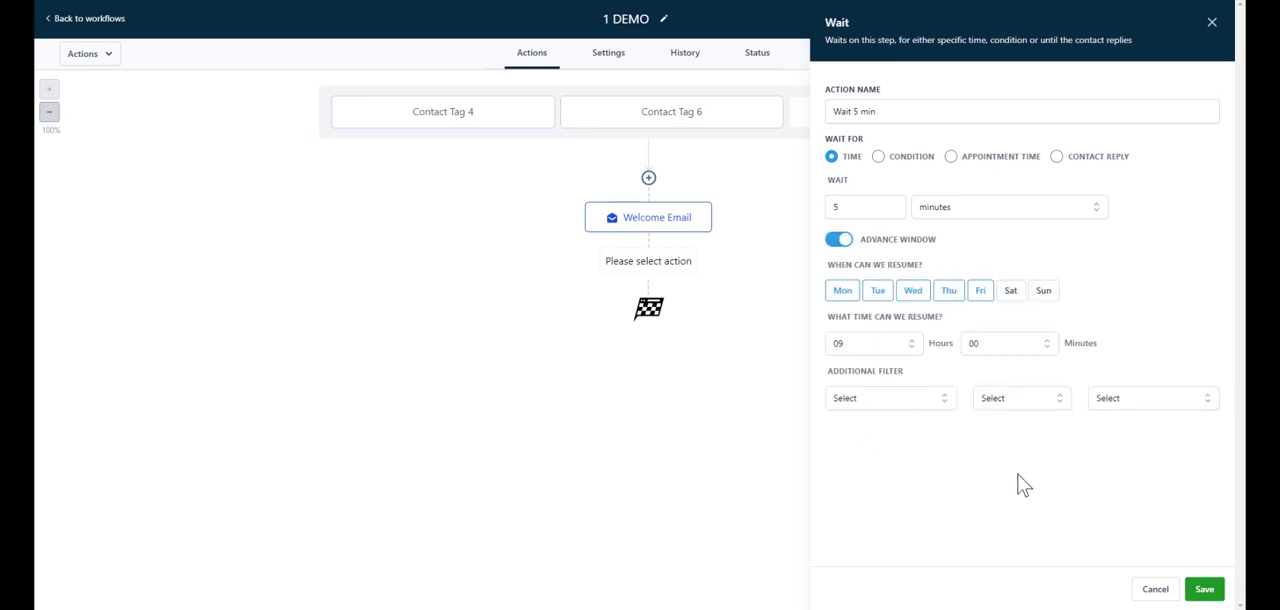
Step: Try waiting until 30 minutes before the appointment time, switch the wait to Contact Reply with a 5-minute timeout, and save the action
{"action": "left_click", "coordinate": [950, 157]}
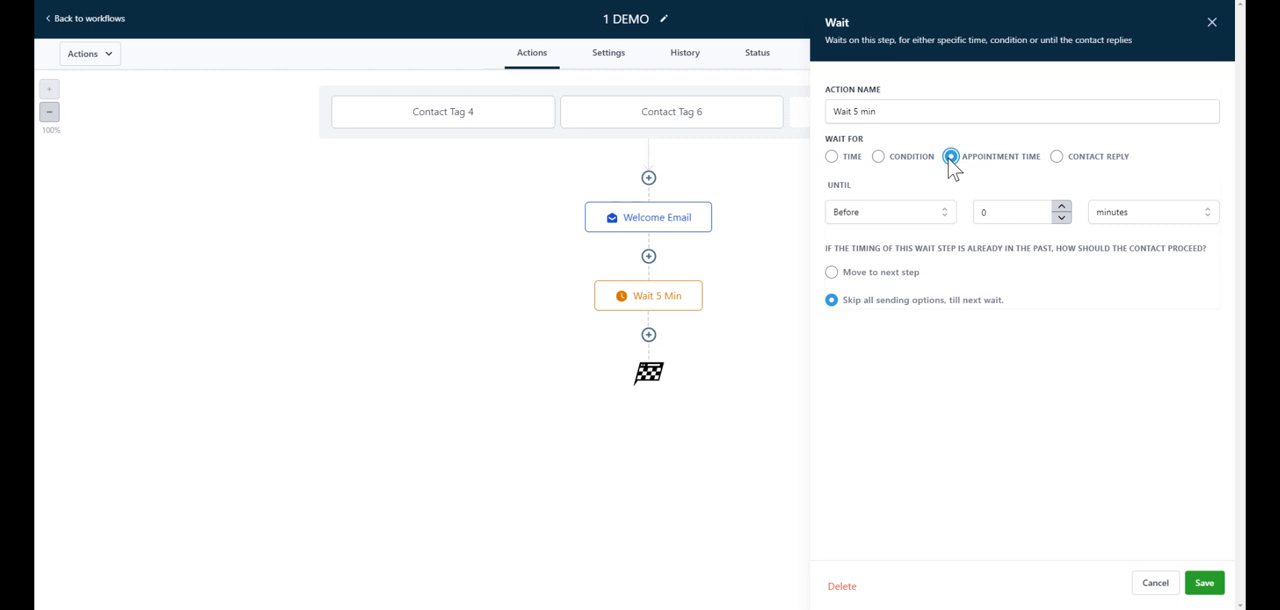
{"action": "left_click", "coordinate": [1034, 213]}
{"action": "type", "text": "30"}
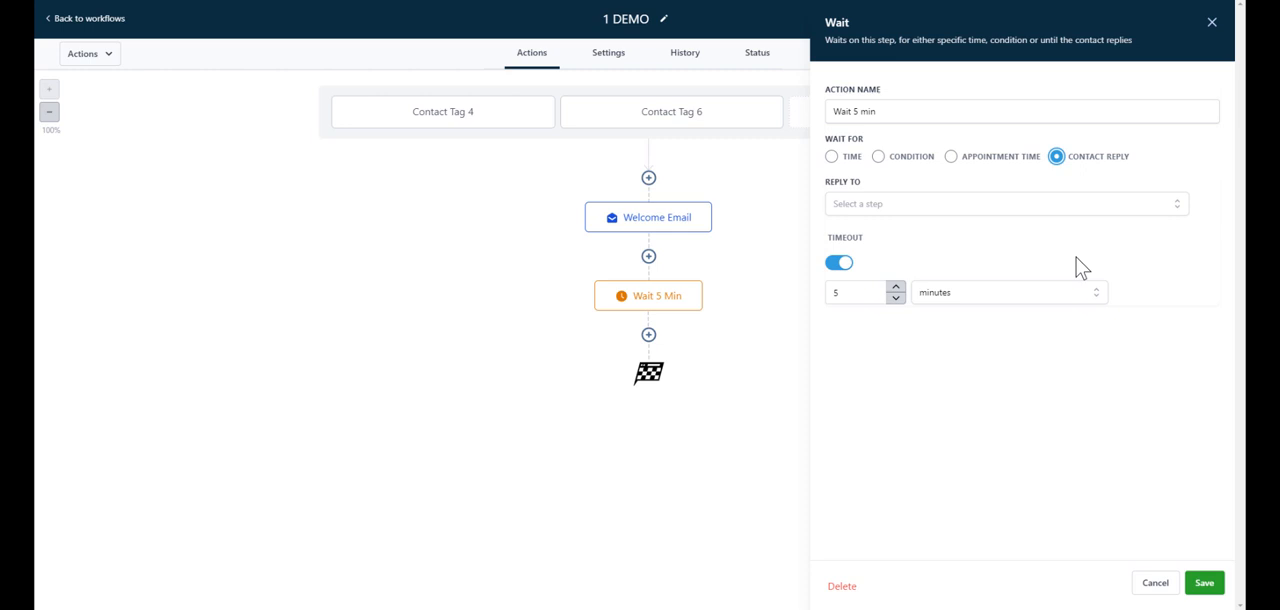
{"action": "left_click", "coordinate": [1205, 584]}
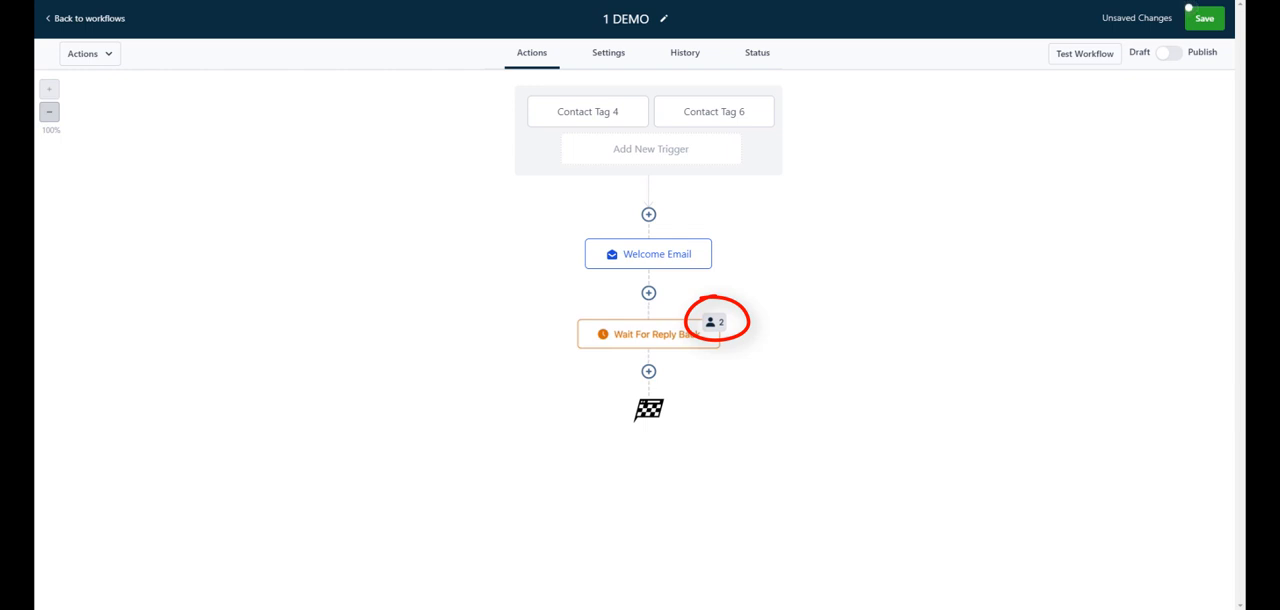
Step: Add a Send SMS action below the wait, named Welcome SMS with the message HI, and save it
{"action": "left_click", "coordinate": [648, 371]}
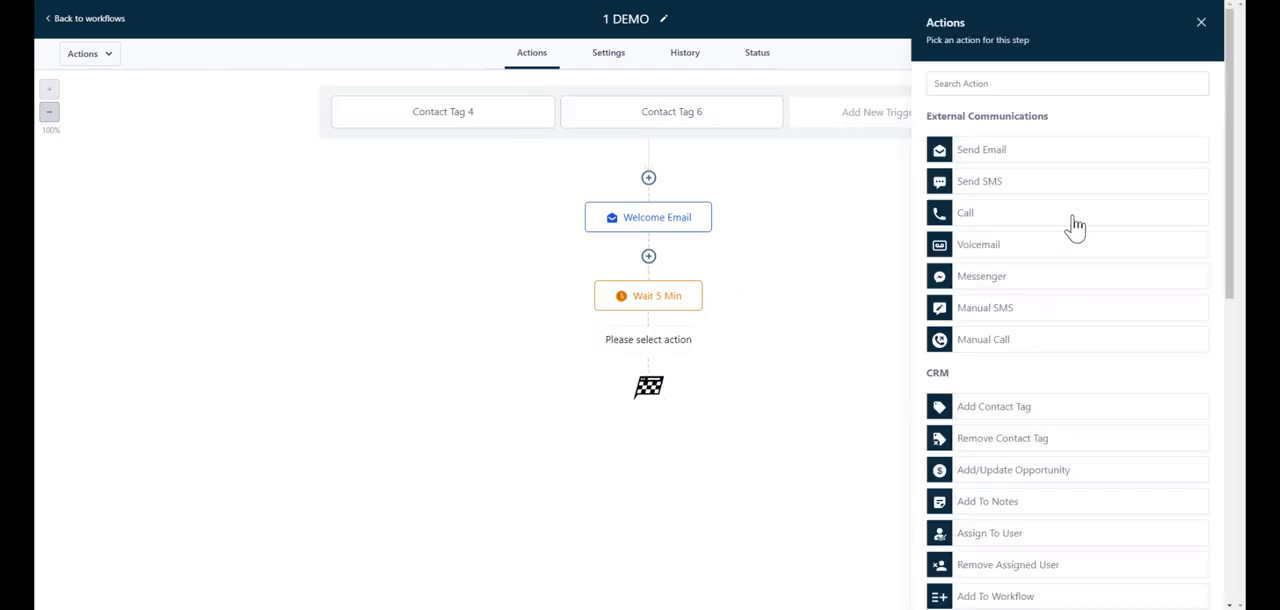
{"action": "left_click", "coordinate": [1053, 185]}
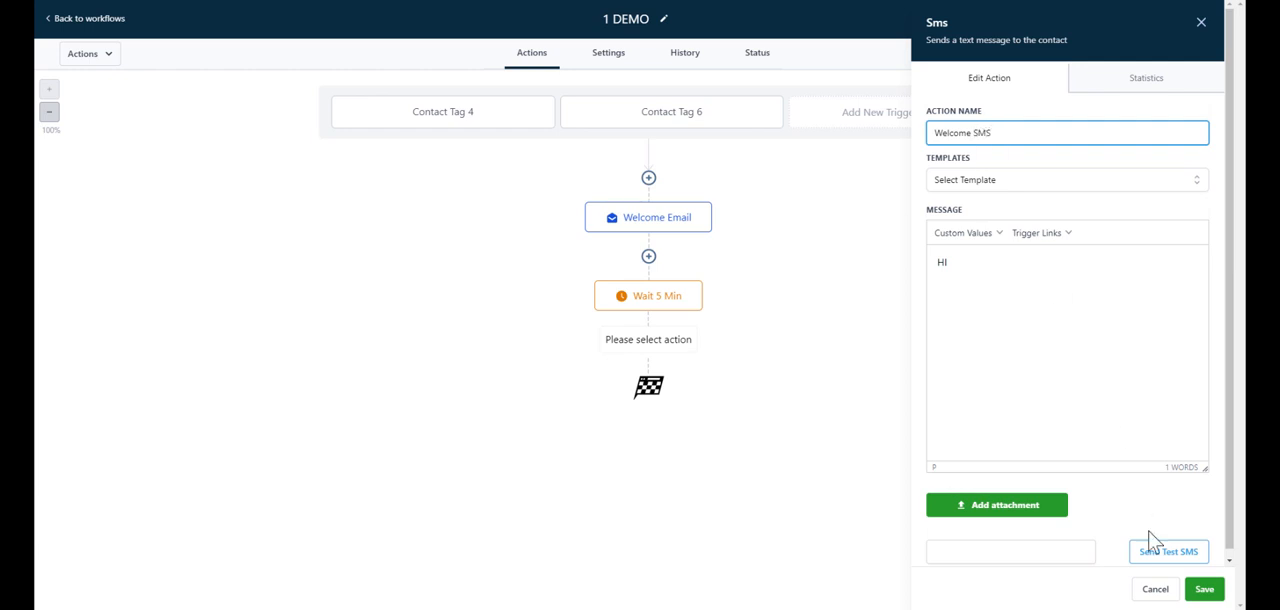
{"action": "left_click", "coordinate": [1204, 589]}
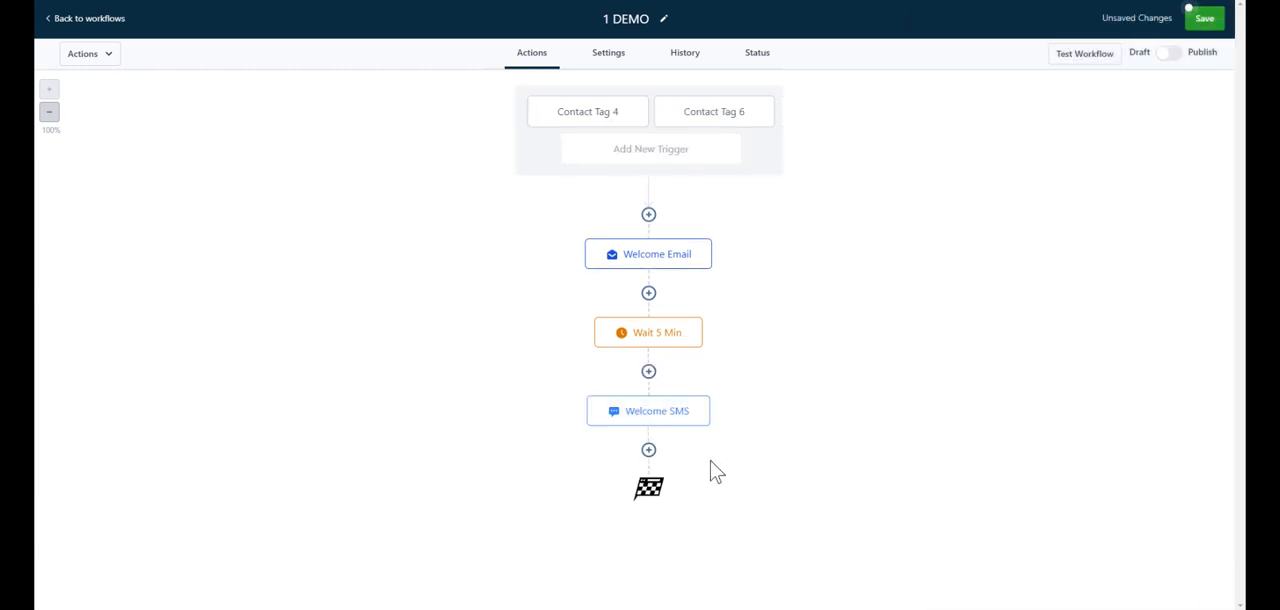
Step: Add an If / Else condition below the SMS, named contact tag is 4, with Tags Includes 4 and a second segment set to Or
{"action": "left_click", "coordinate": [650, 453]}
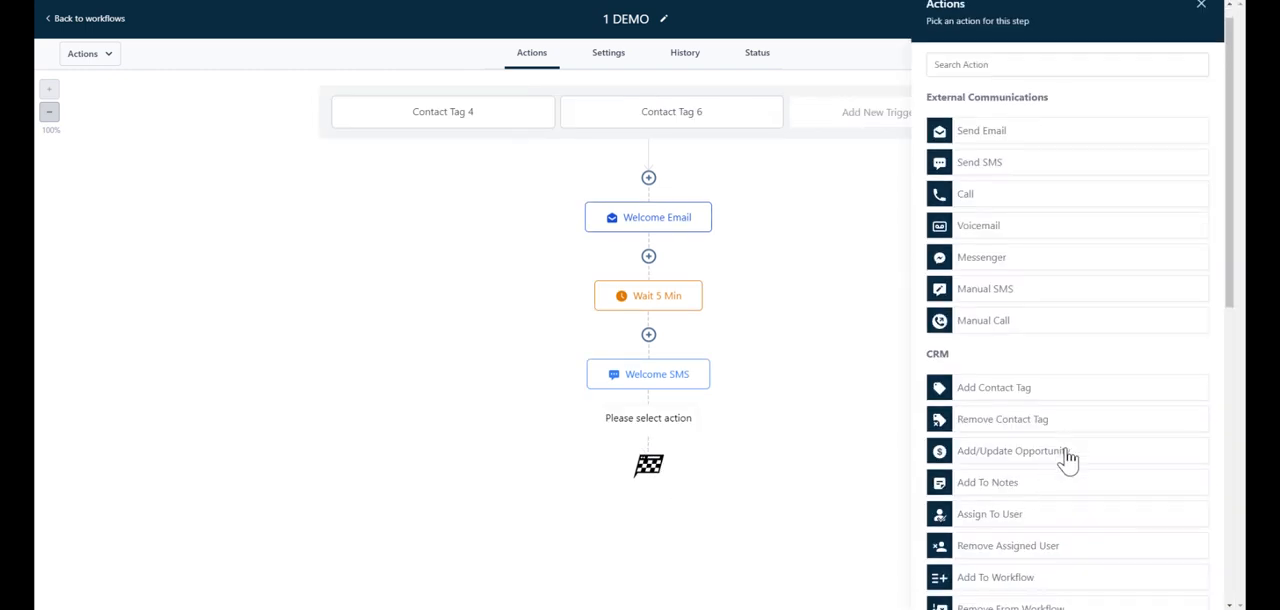
{"action": "scroll", "coordinate": [1066, 460], "scroll_direction": "down", "scroll_amount": 6}
{"action": "left_click", "coordinate": [997, 548]}
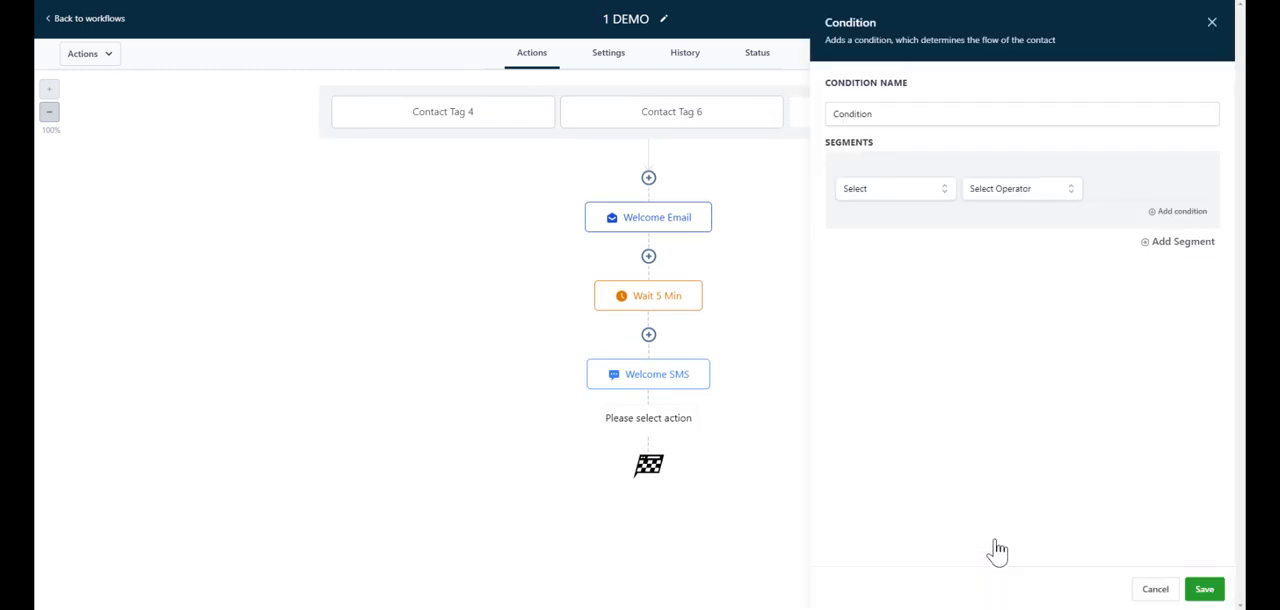
{"action": "left_click", "coordinate": [884, 114]}
{"action": "double_click", "coordinate": [900, 116]}
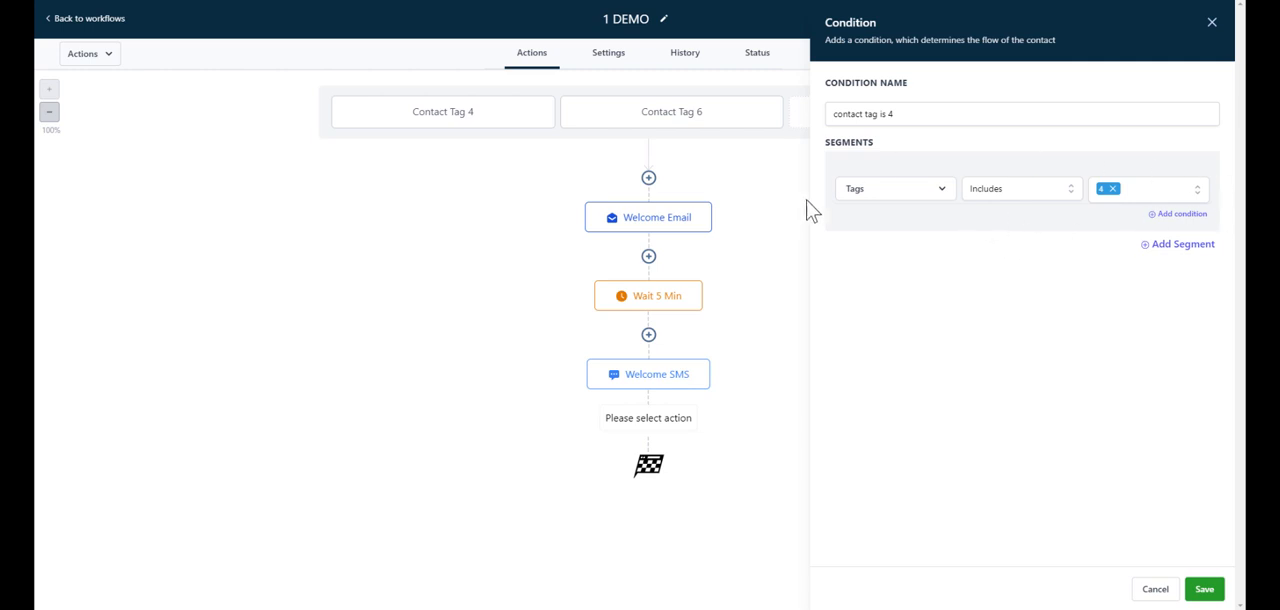
{"action": "left_click", "coordinate": [1185, 250]}
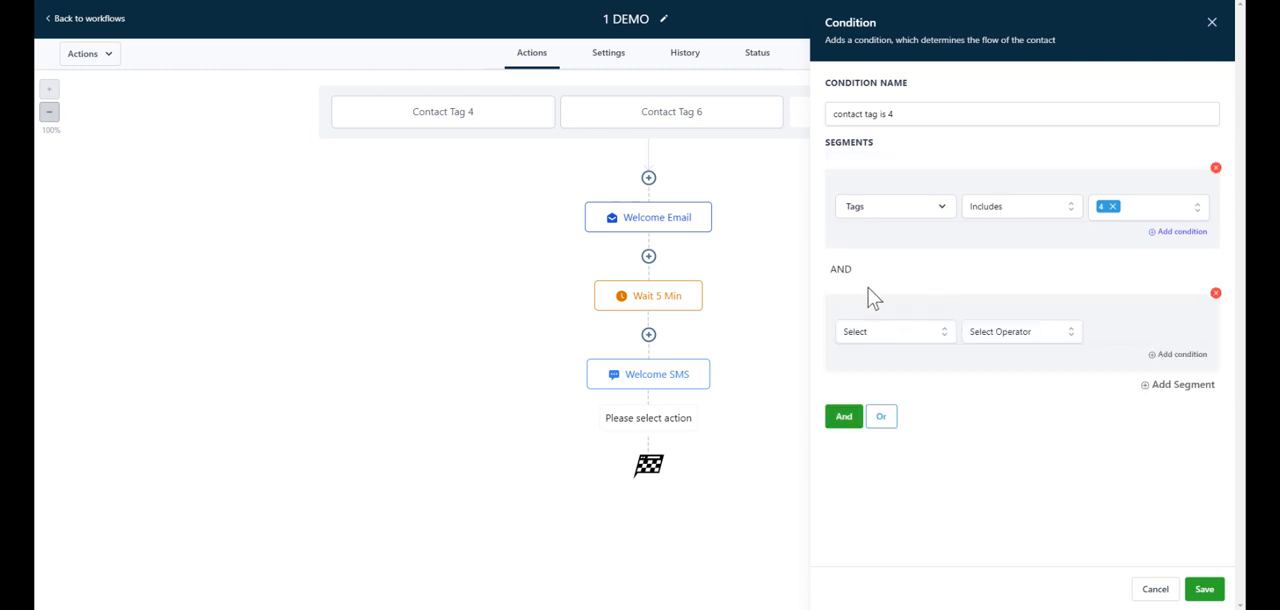
{"action": "left_click", "coordinate": [882, 420]}
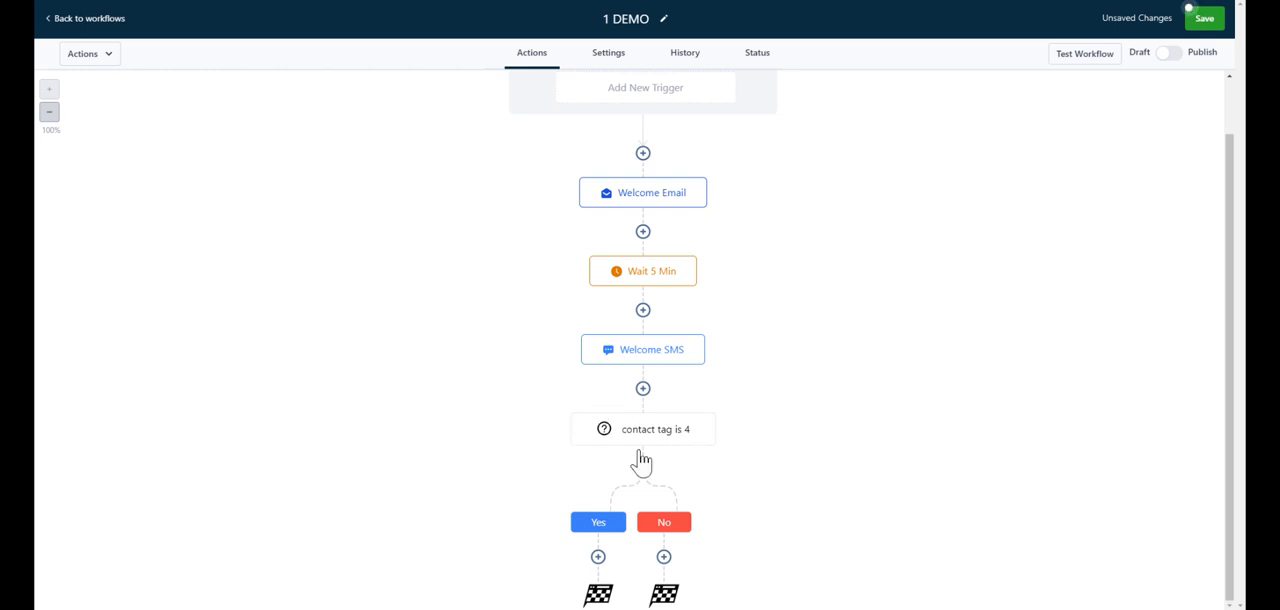
Step: Review the Yes and No branches under the condition and save the workflow
{"action": "left_click_drag", "start_coordinate": [643, 449], "coordinate": [645, 486]}
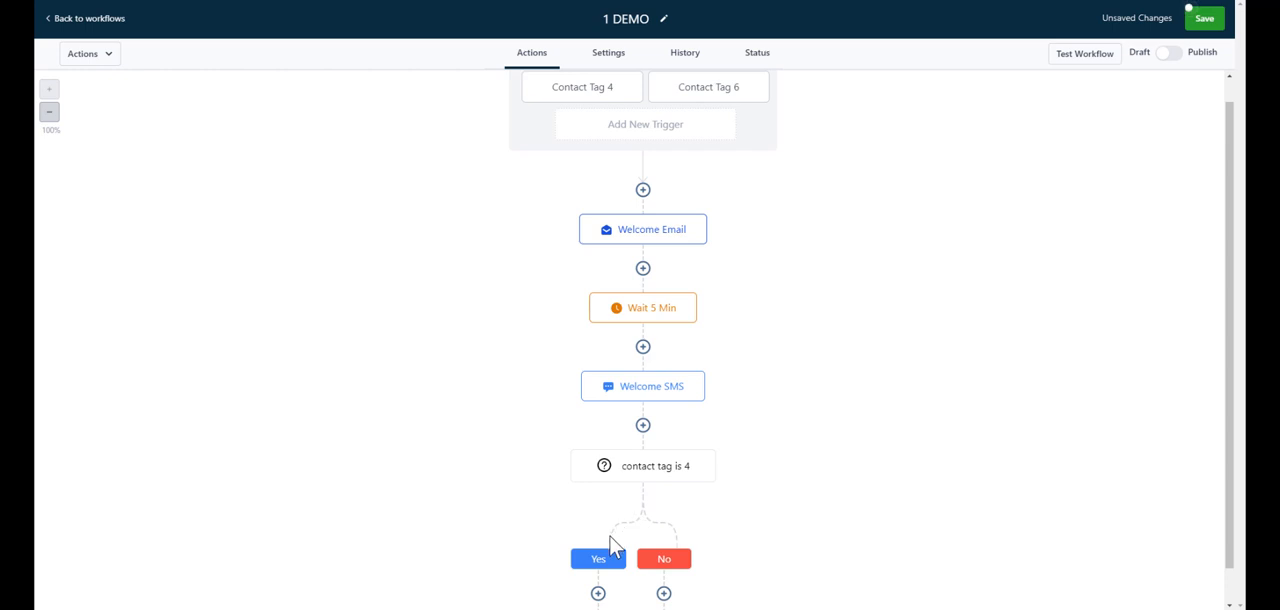
{"action": "scroll", "coordinate": [611, 560], "scroll_direction": "down", "scroll_amount": 1}
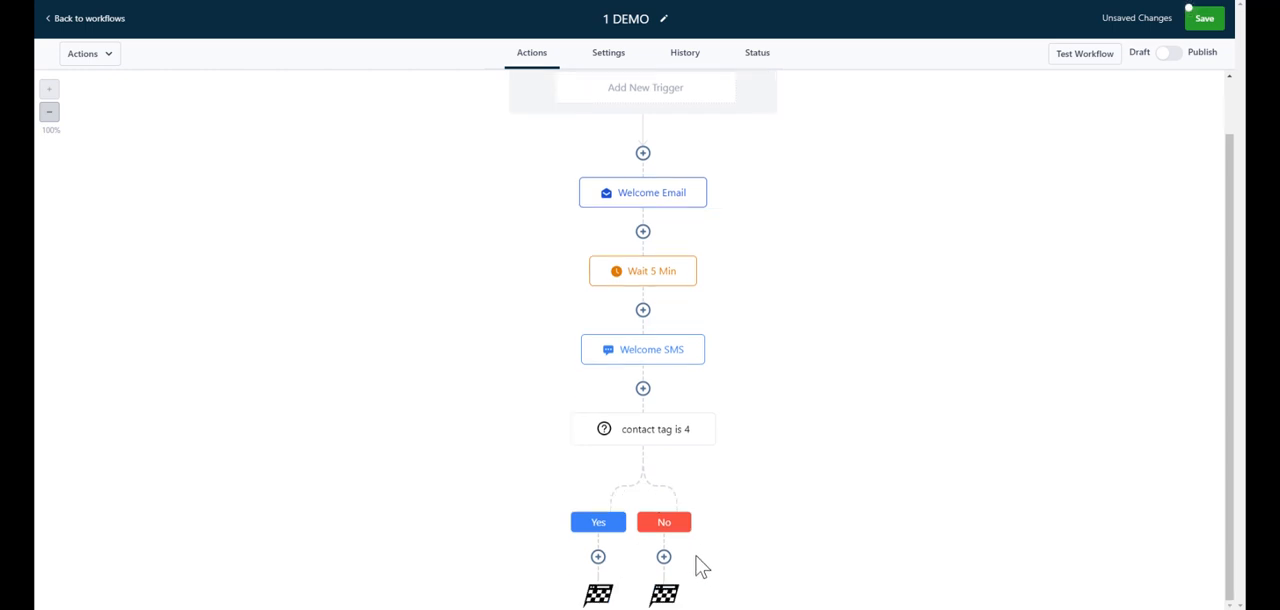
{"action": "left_click", "coordinate": [1205, 19]}
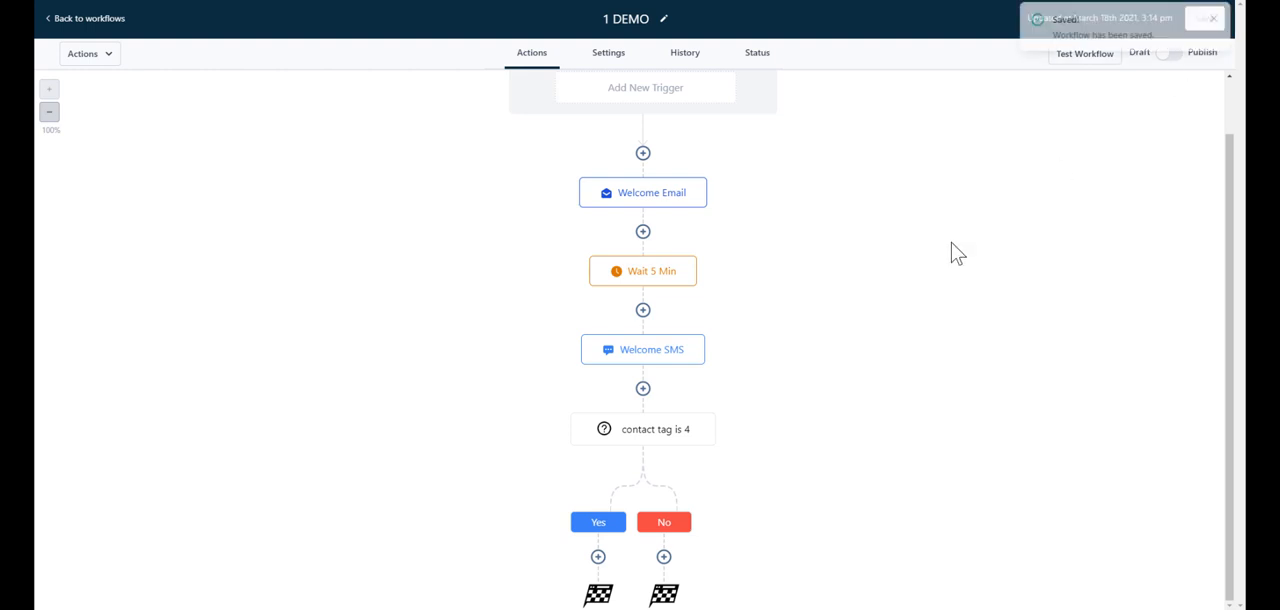
Step: Set the workflow's actions to execute at specific times with the WHEN condition
{"action": "left_click", "coordinate": [620, 57]}
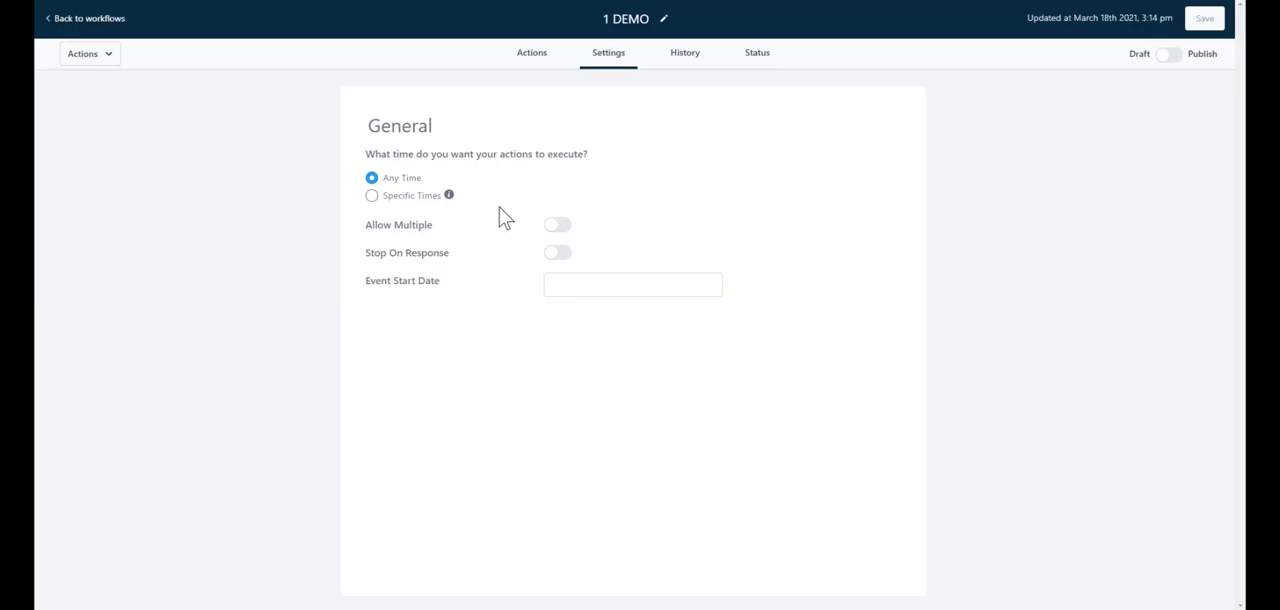
{"action": "left_click", "coordinate": [372, 196]}
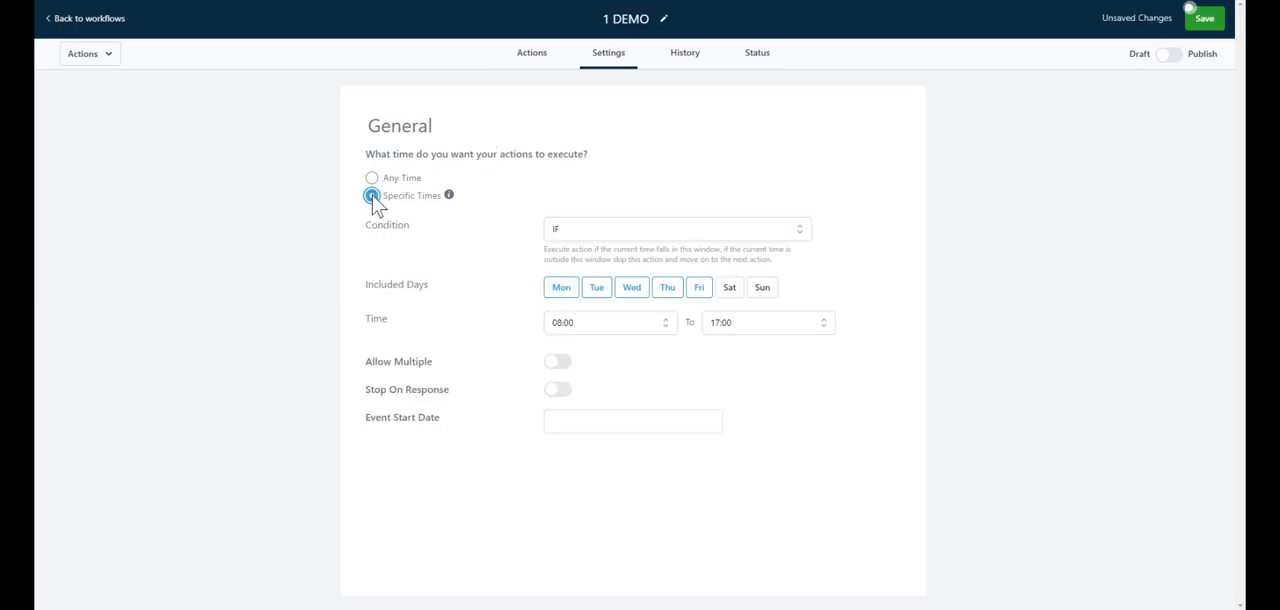
{"action": "left_click", "coordinate": [798, 231]}
{"action": "left_click", "coordinate": [698, 281]}
Step: Turn on Allow Multiple and Stop On Response for the workflow and open its event start date for editing
{"action": "left_click", "coordinate": [559, 364]}
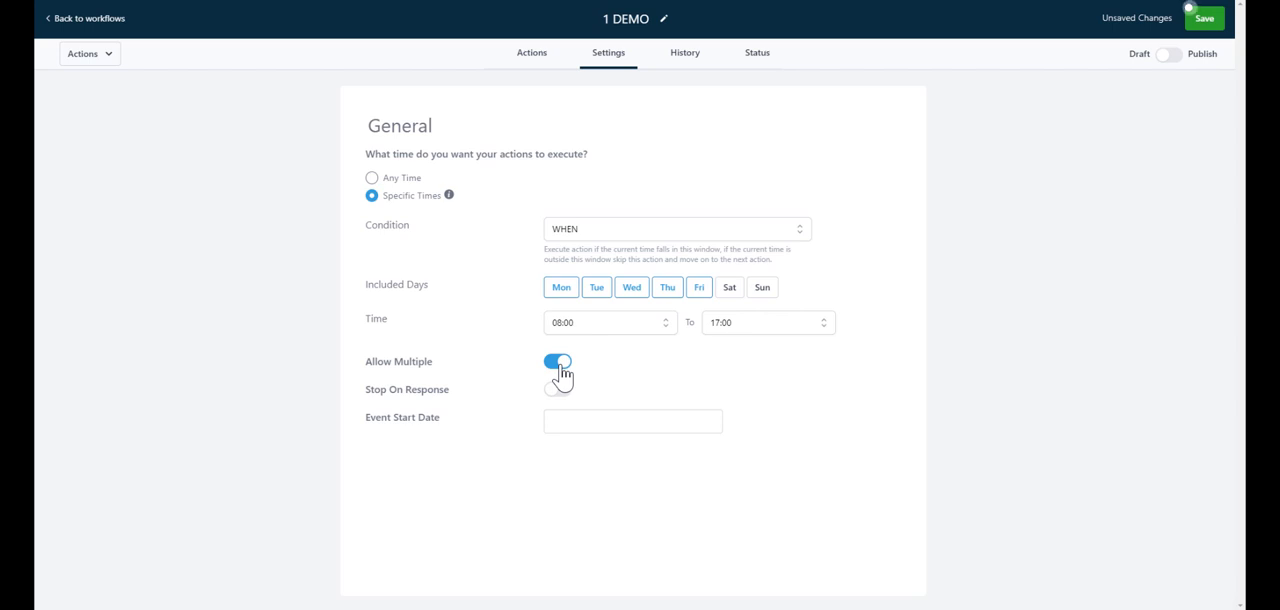
{"action": "left_click", "coordinate": [558, 390]}
{"action": "left_click", "coordinate": [642, 421]}
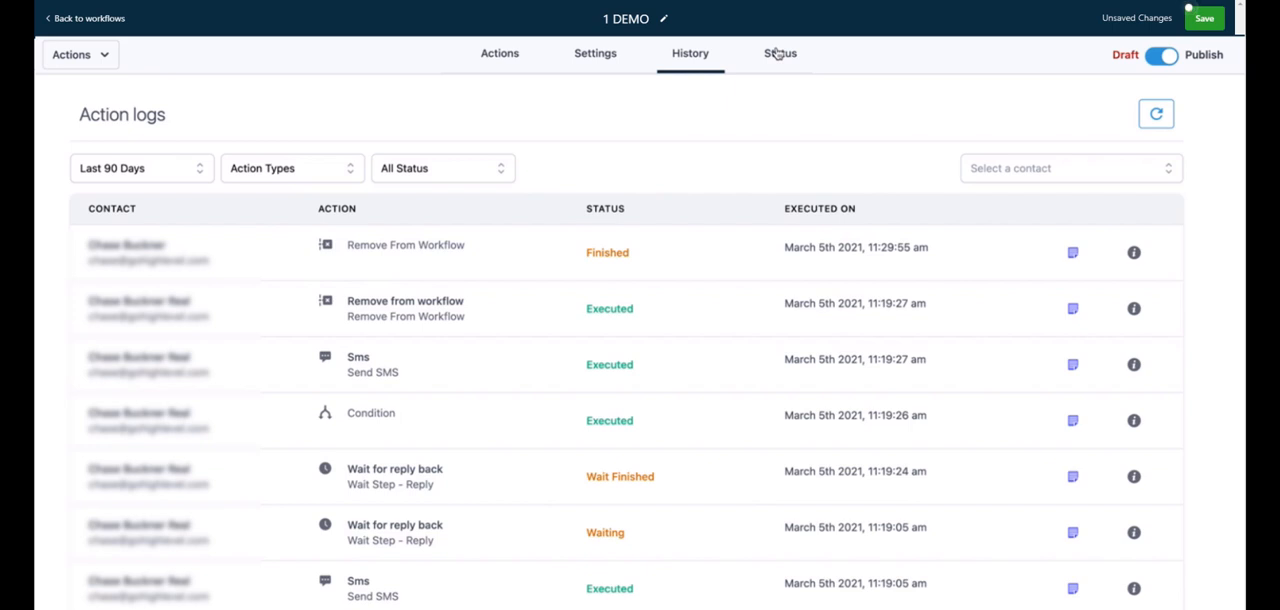
Step: Check the contacts' current workflow status and save the workflow
{"action": "left_click", "coordinate": [778, 54]}
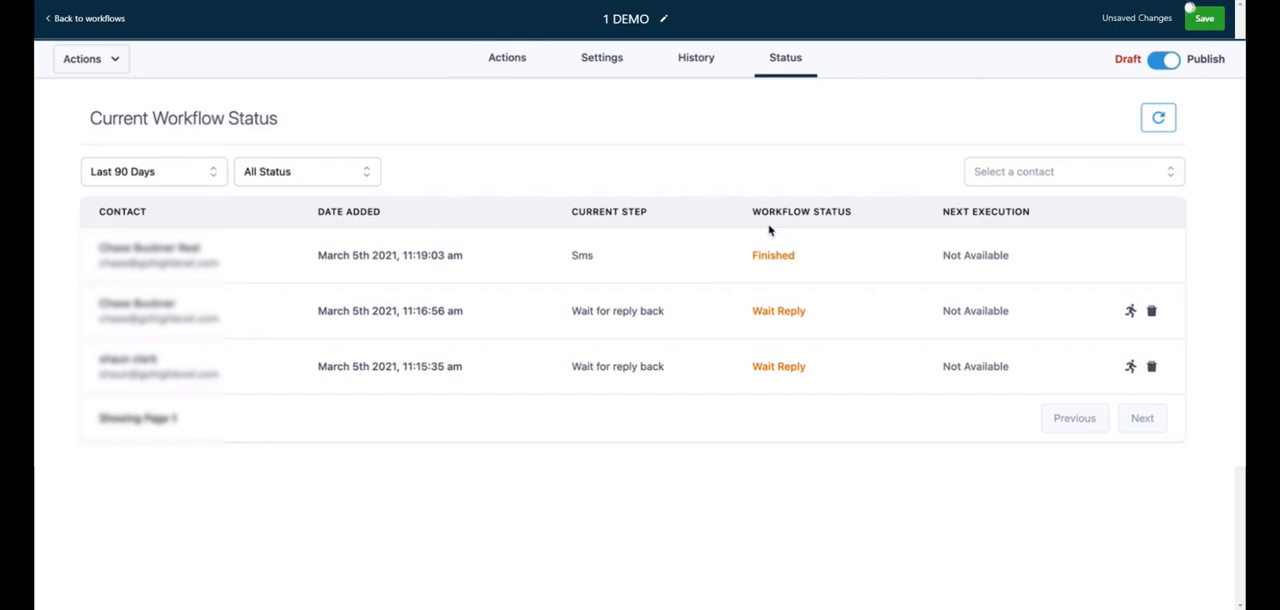
{"action": "left_click", "coordinate": [1208, 20]}
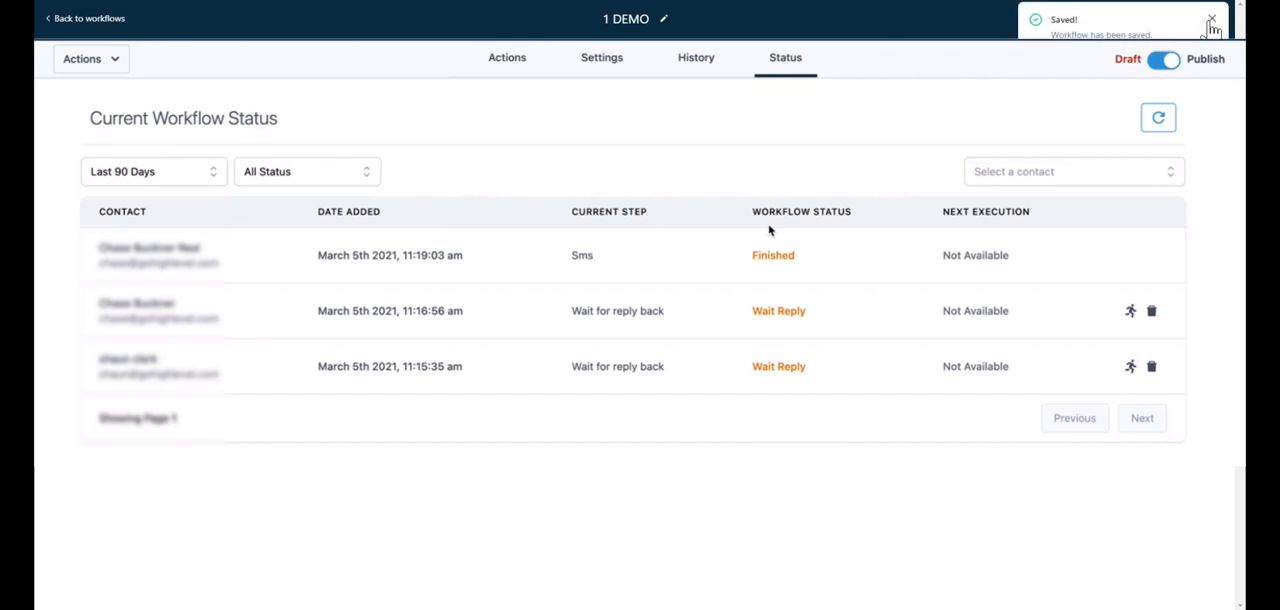